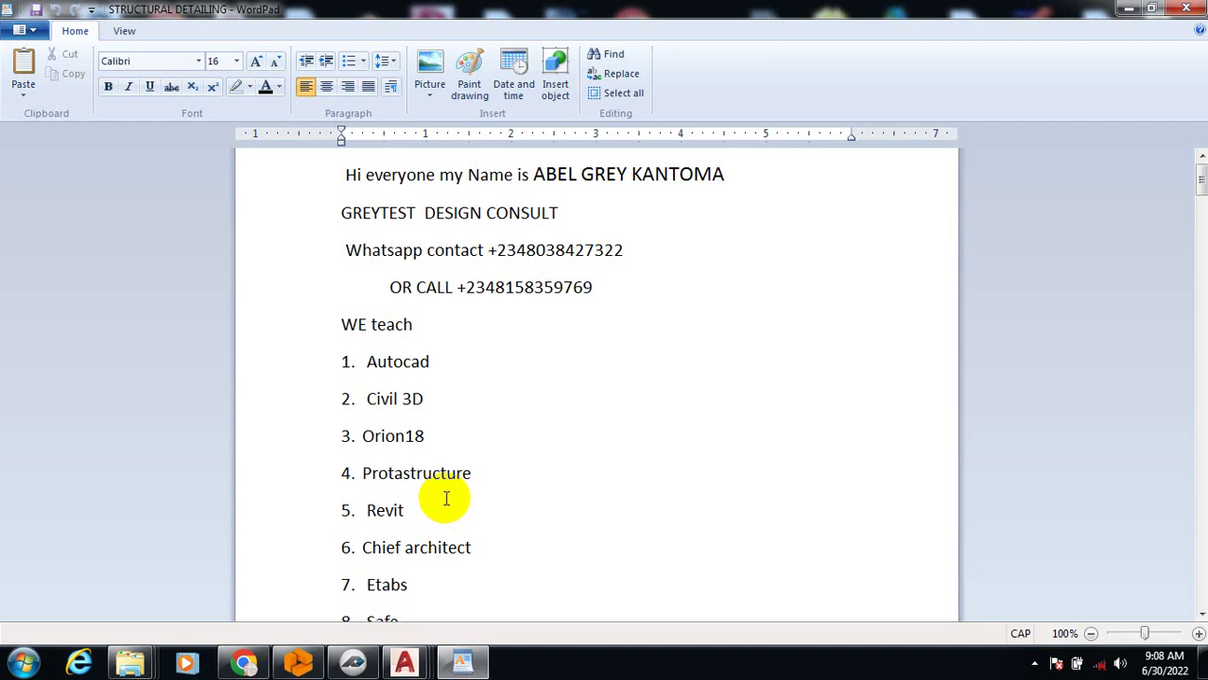
Switch from WordPad to the PlanSwift window showing the Sample Plan 2012 (Metric) floor plan.
left_click(352, 664)
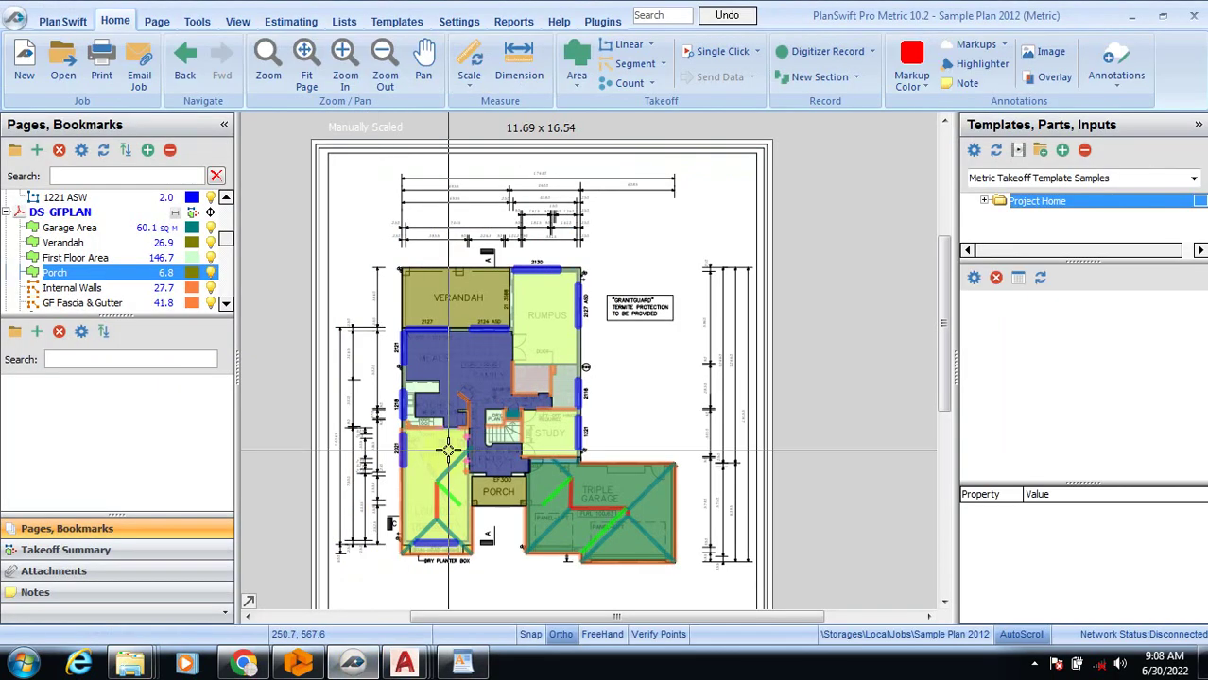
mouse_move(449, 450)
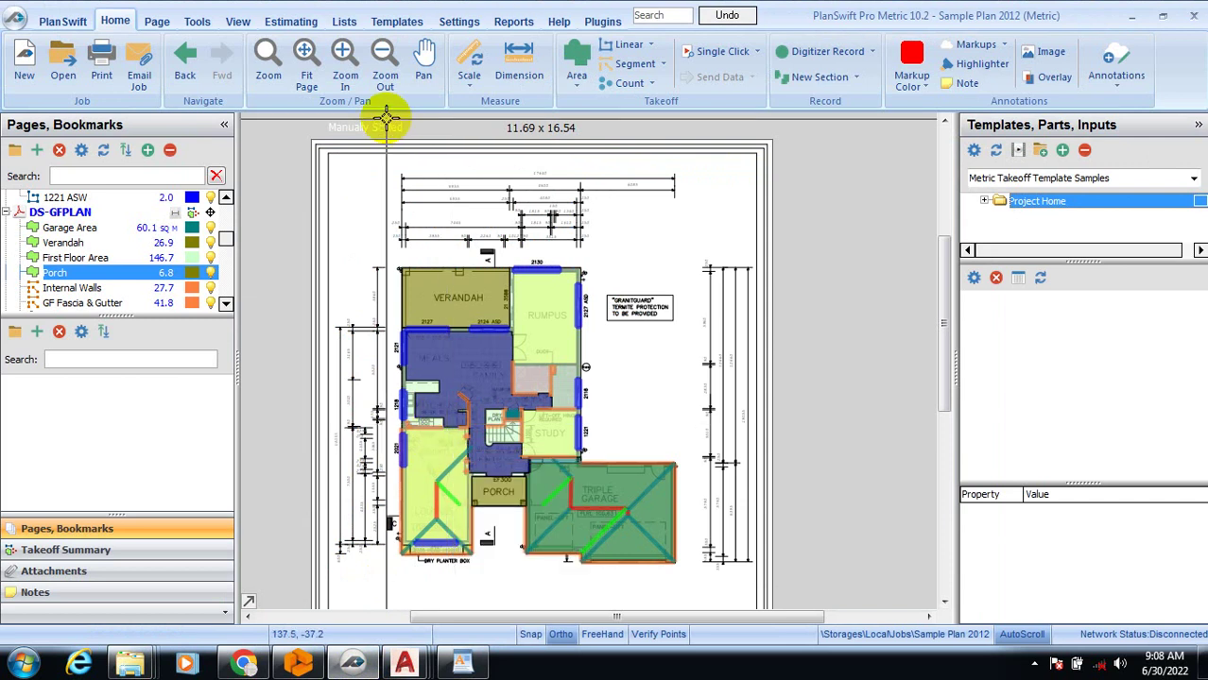
Open the Sample Plan 2012 (Metric) job from the Open Job list.
left_click(62, 62)
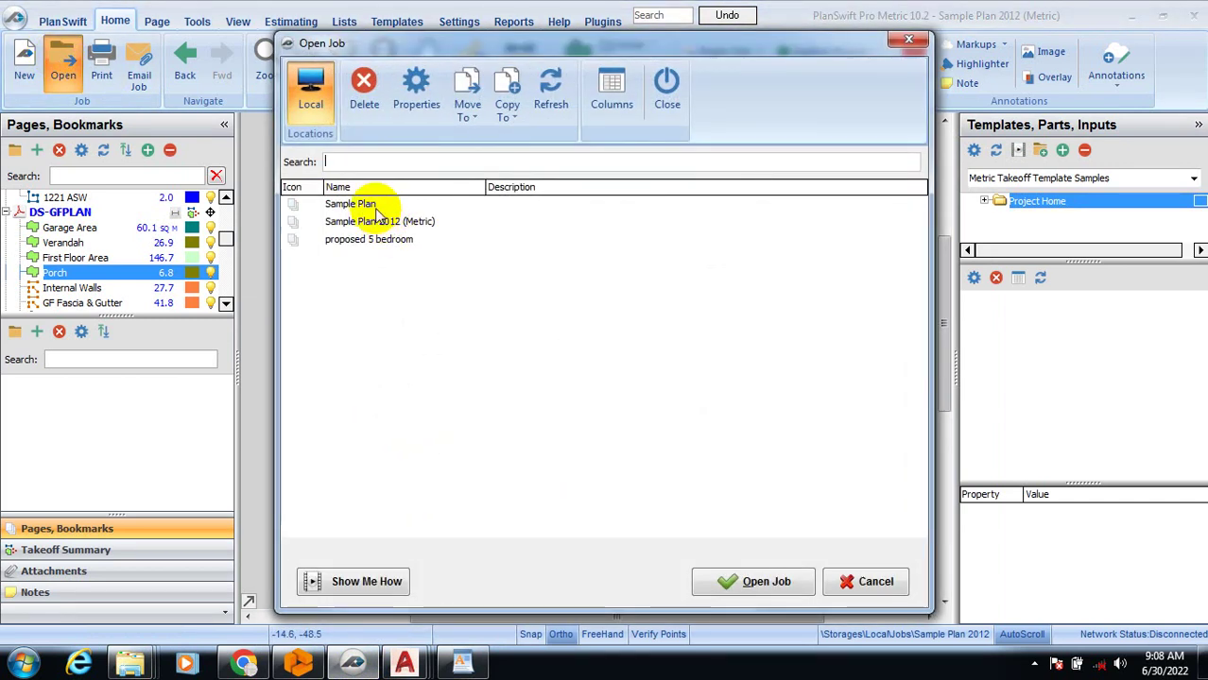
left_click(374, 208)
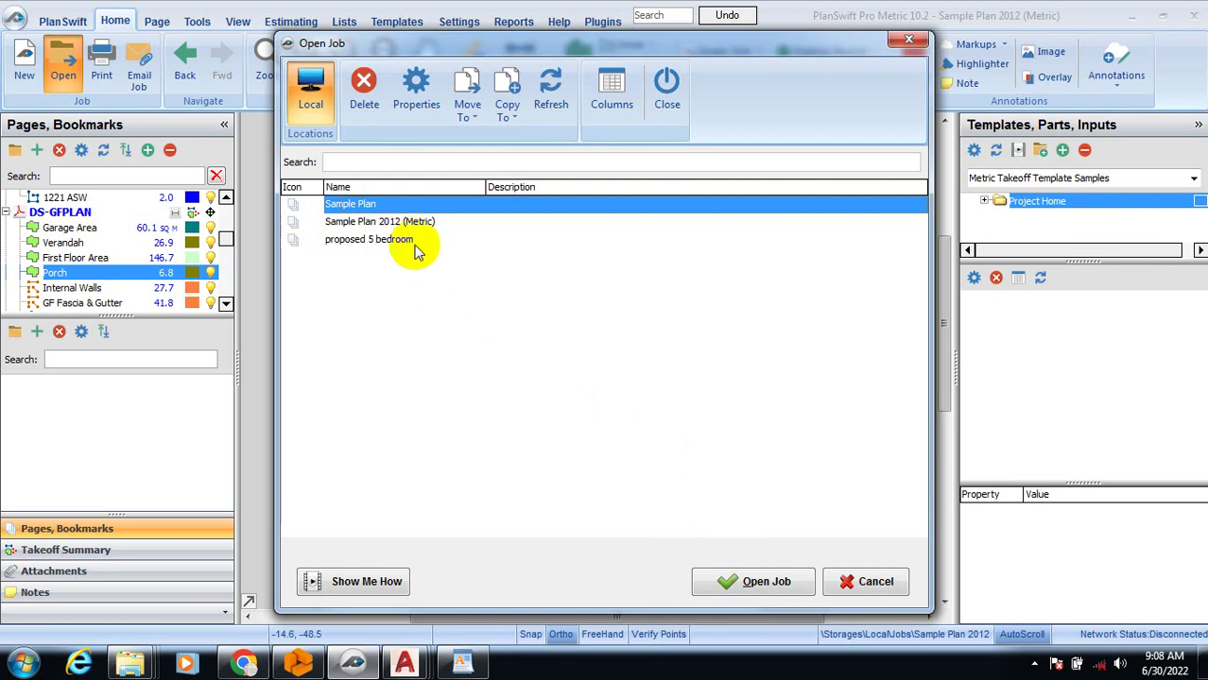
left_click(414, 227)
left_click(755, 580)
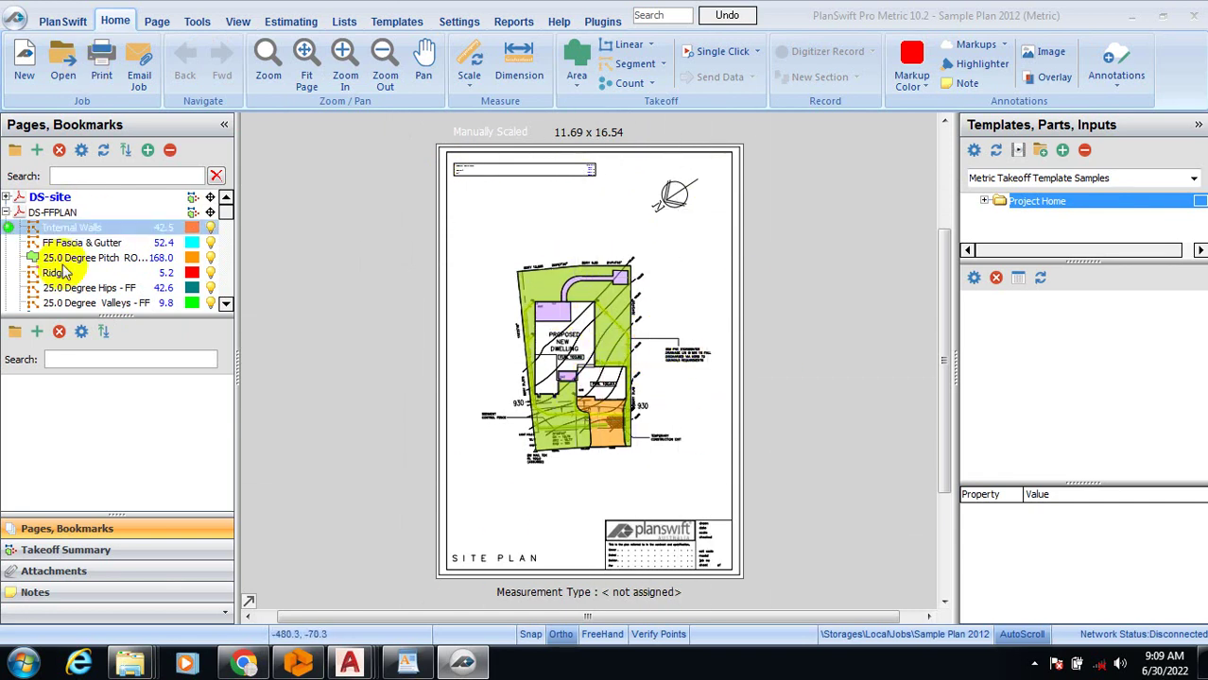
Inspect Internal Walls, FF Fascia & Gutter, 25.0 Degree Pitch, Ridge, Hips and Valleys takeoffs.
left_click(98, 228)
left_click(88, 227)
left_click(89, 245)
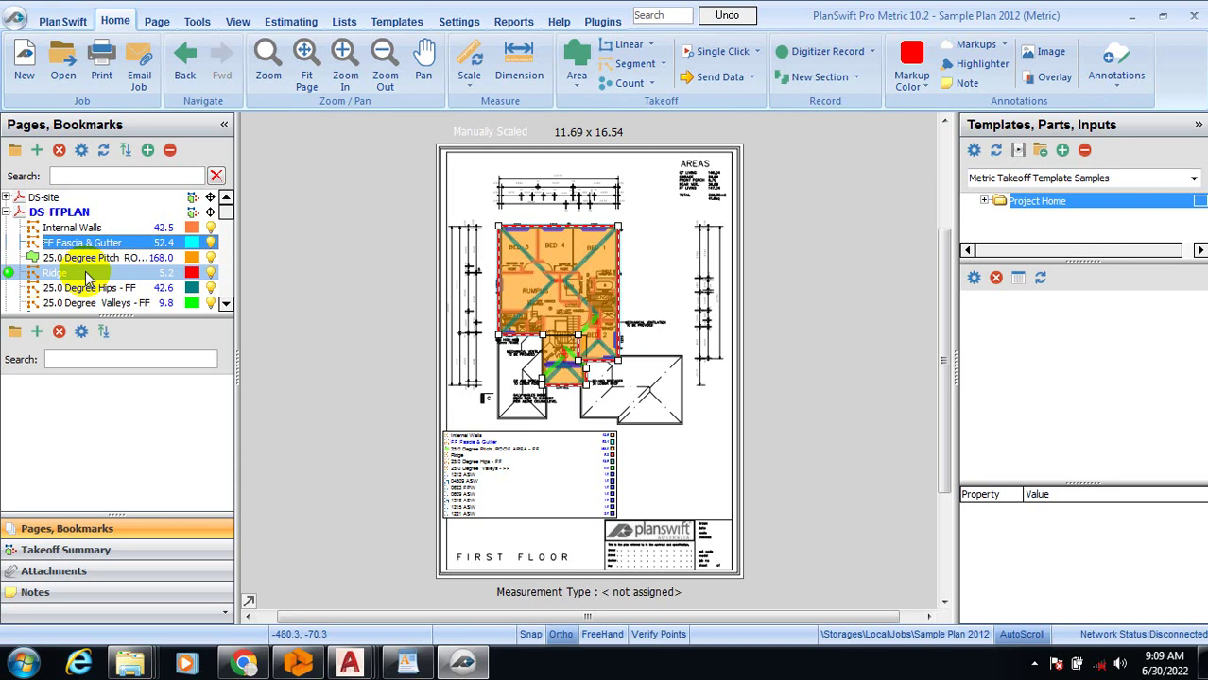
left_click(95, 256)
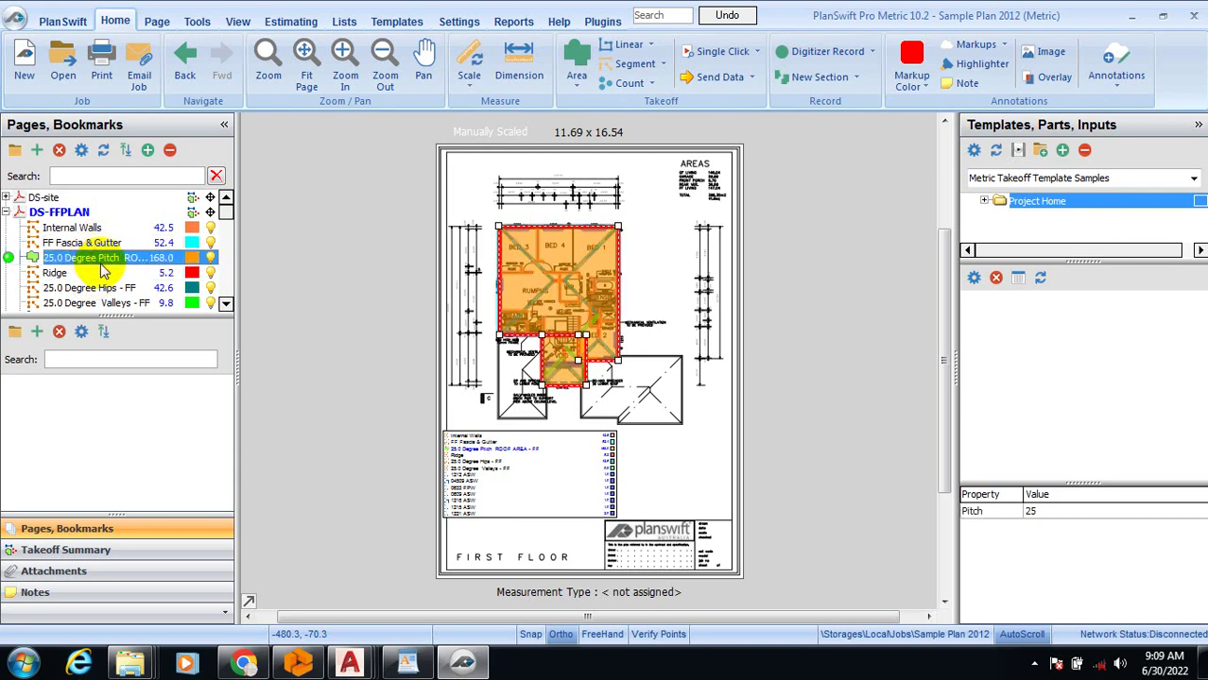
left_click(85, 274)
left_click(83, 288)
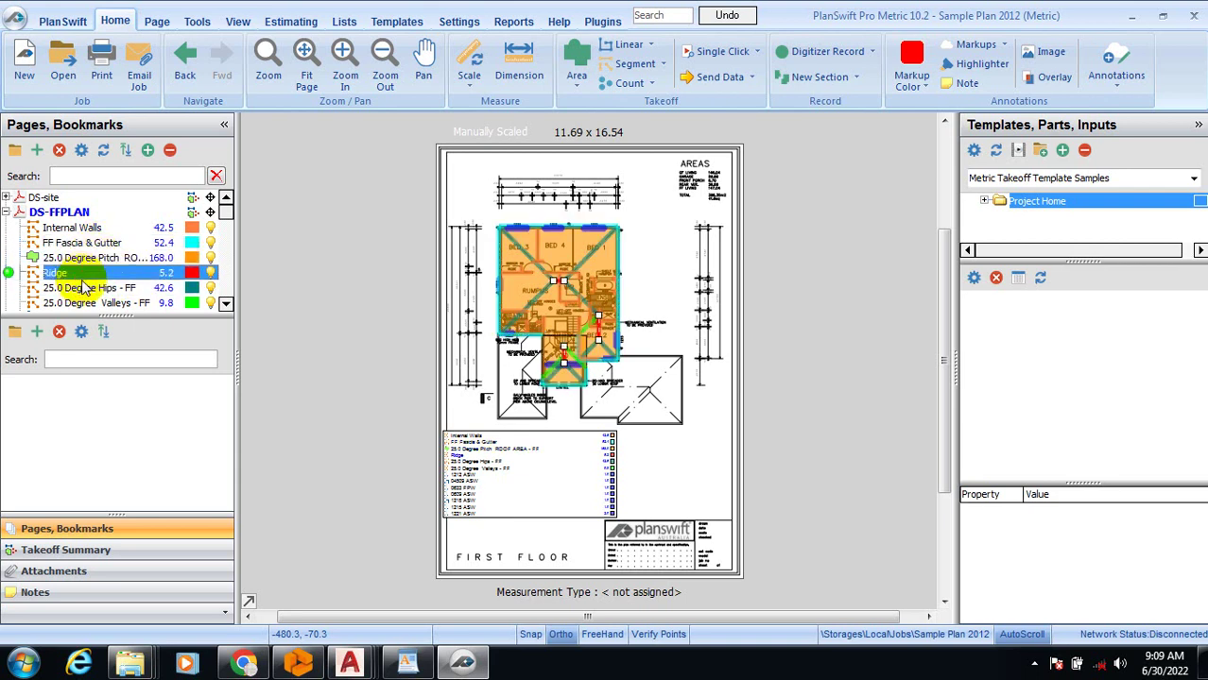
left_click(90, 304)
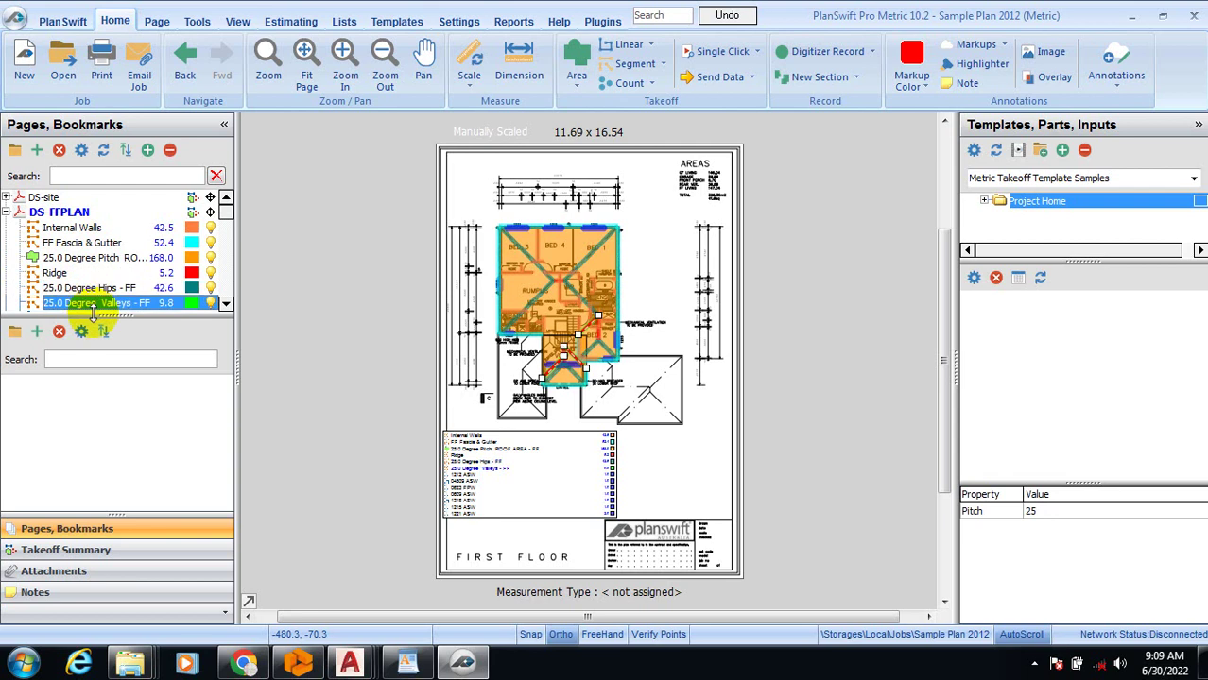
Inspect the 04509 ASW, 0633 FPW and 0609 ASW window takeoffs, then reselect Internal Walls.
left_click(225, 304)
left_click(225, 303)
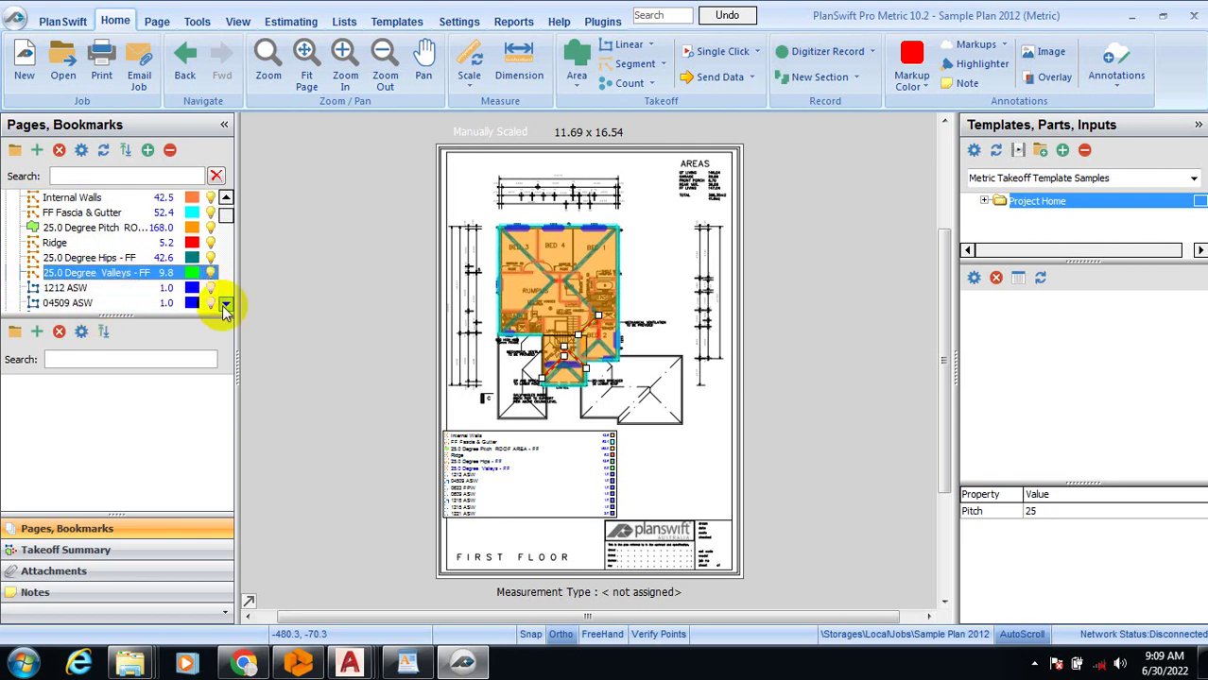
left_click(225, 305)
left_click(225, 304)
left_click(68, 273)
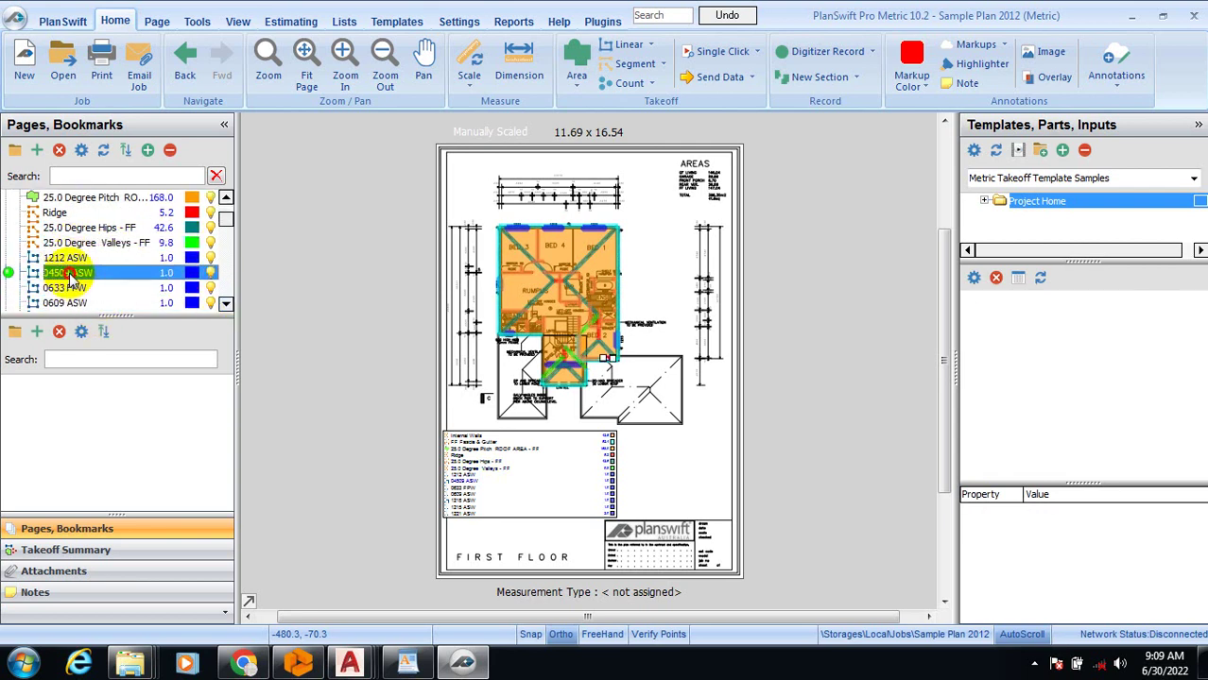
left_click(75, 289)
left_click(81, 303)
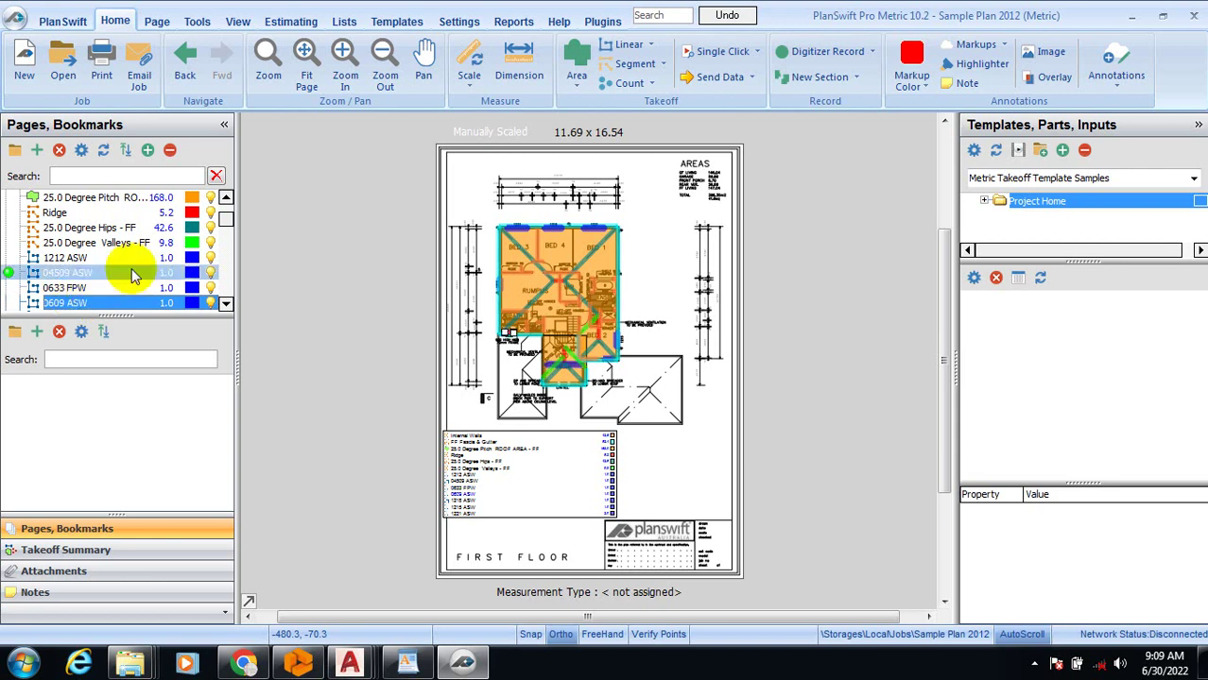
left_click(225, 204)
left_click(225, 206)
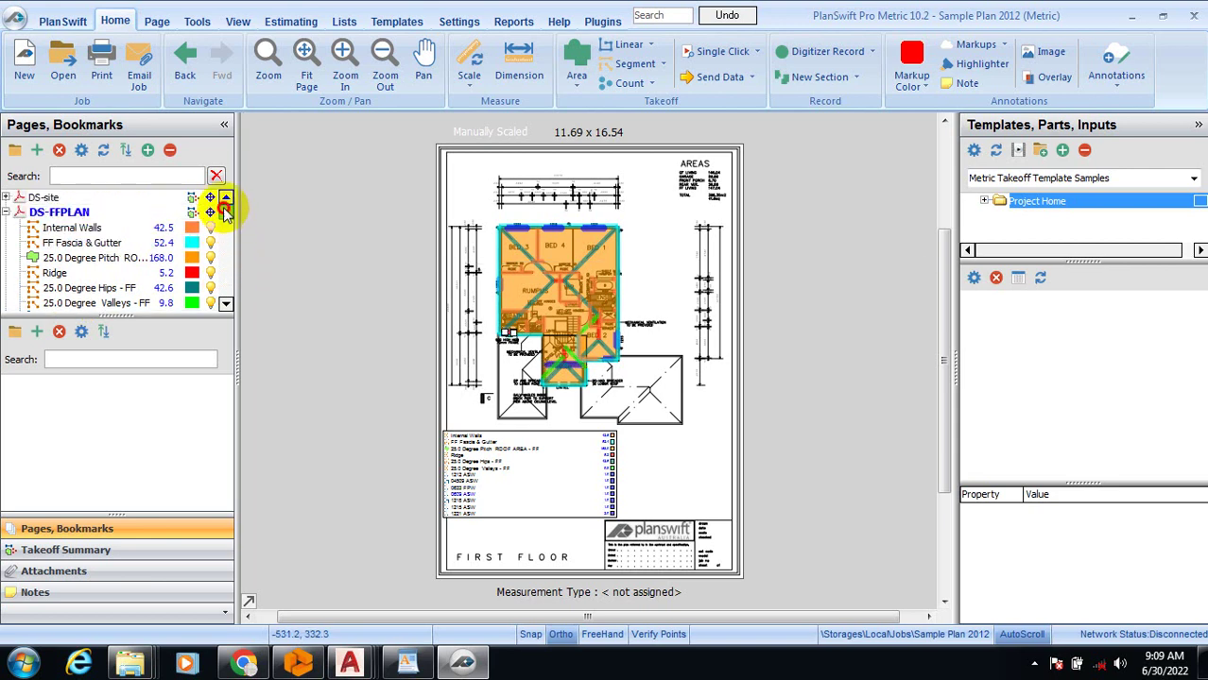
left_click(57, 228)
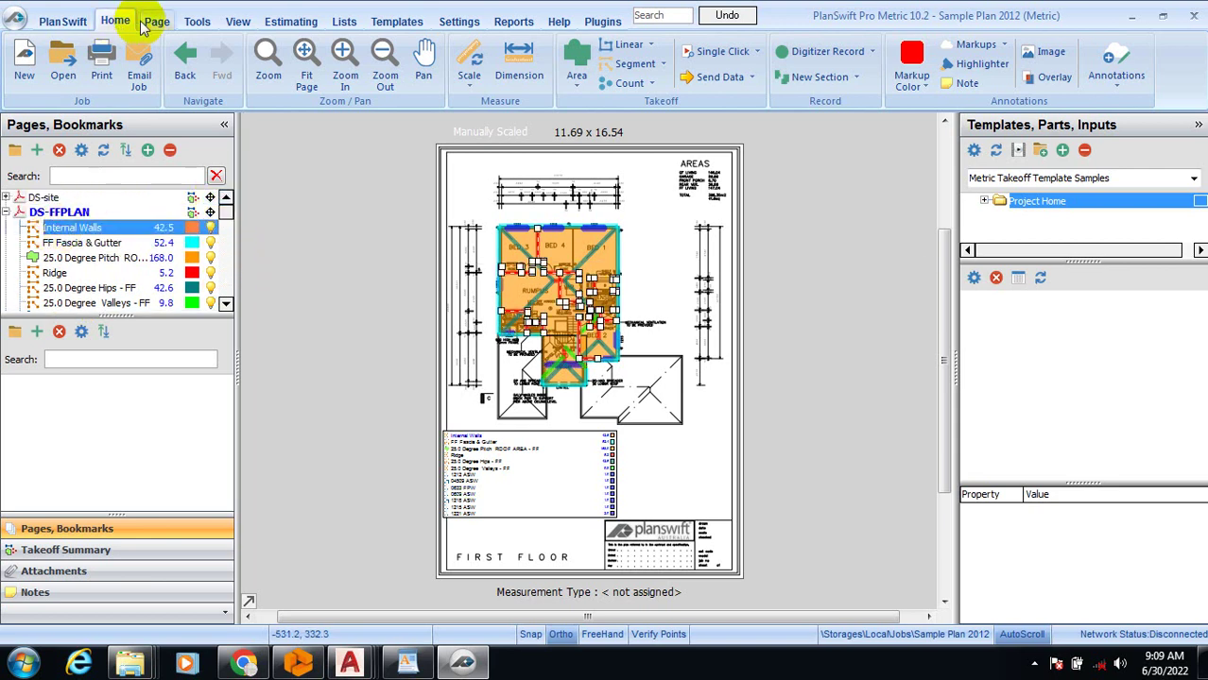
Look through the Page, Tools and View ribbon options.
left_click(151, 22)
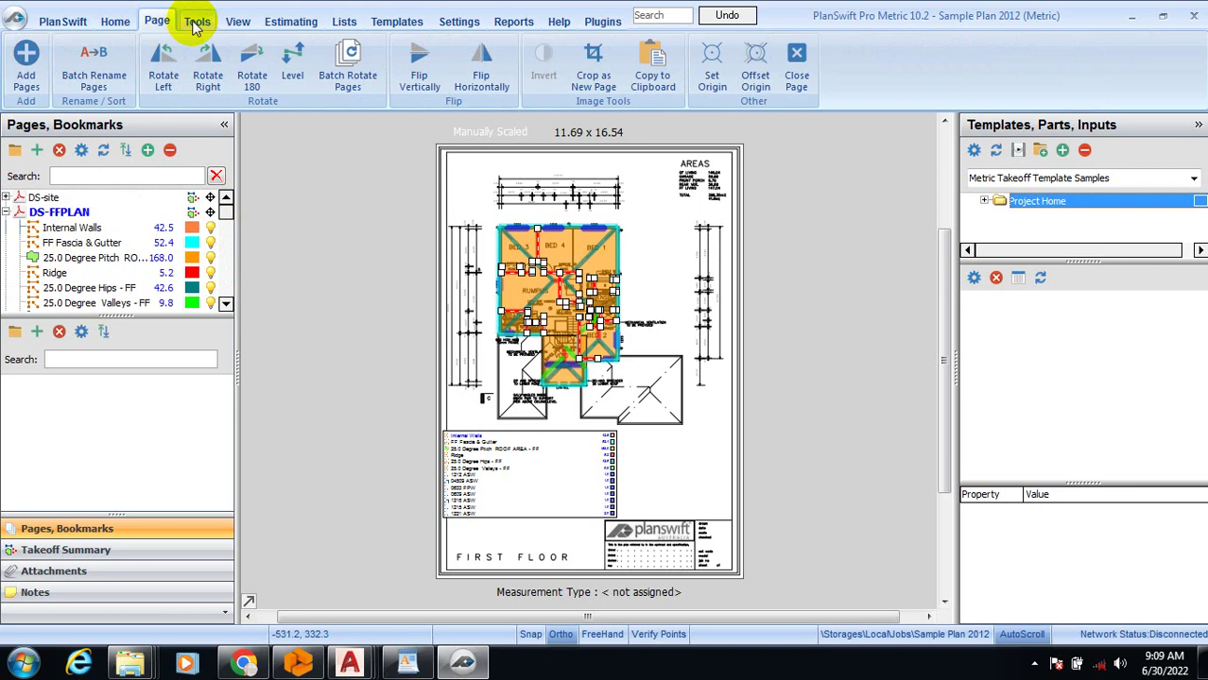
left_click(195, 23)
left_click(238, 21)
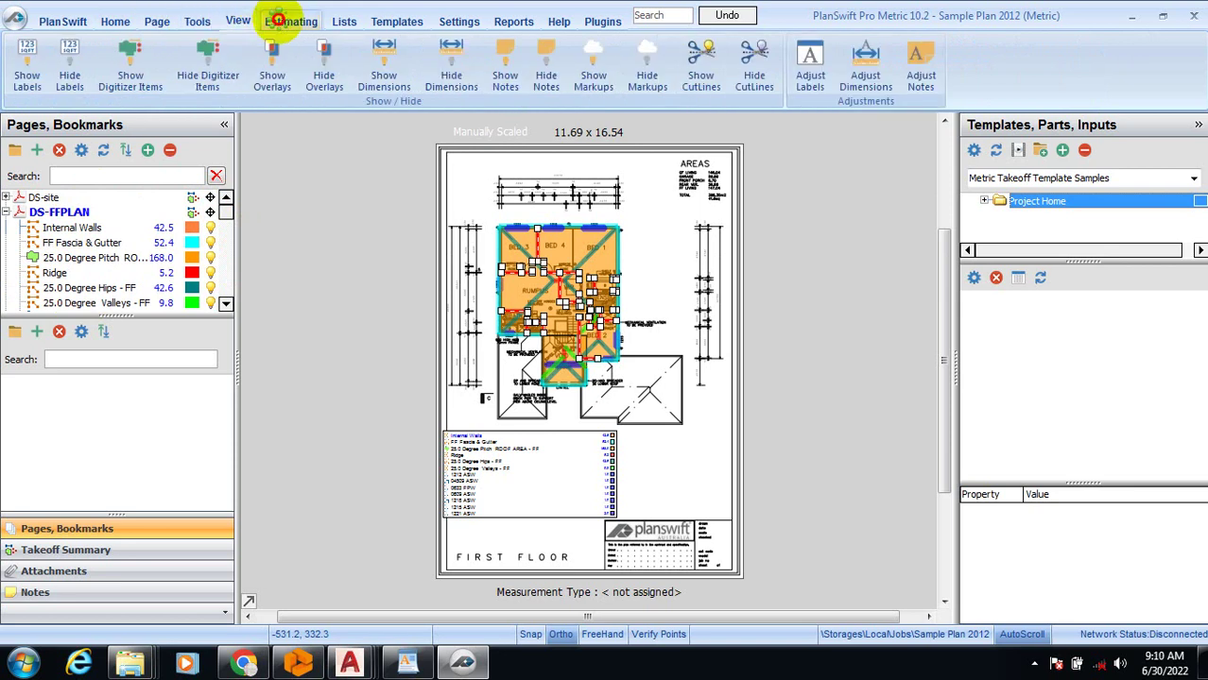
Show the Estimating grid and scroll through quantities like First Floor Area 146.69.
left_click(284, 21)
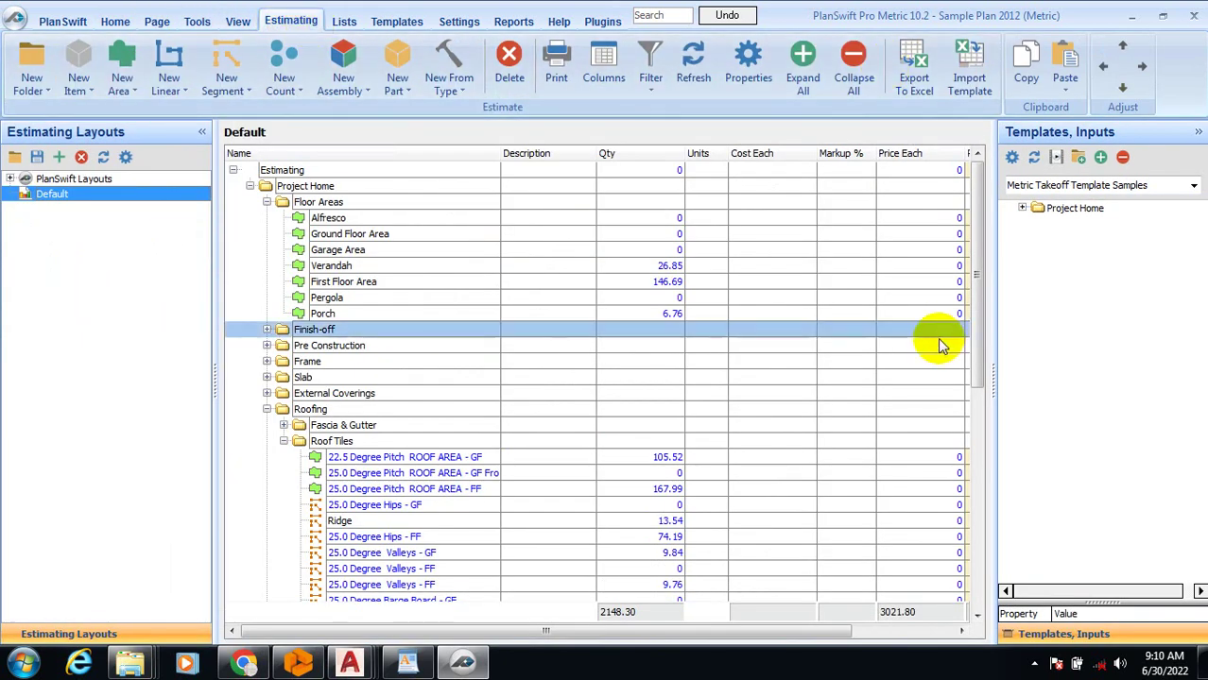
left_click_drag(671, 631, 720, 629)
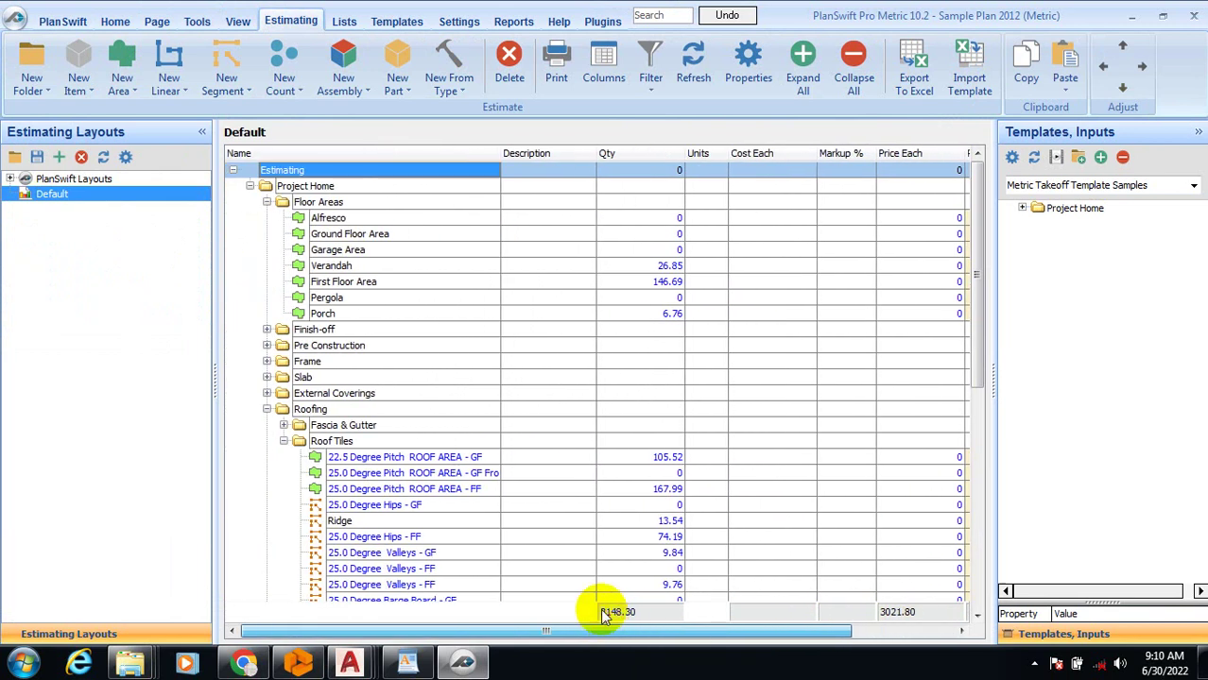
scroll(957, 237, "down", 2)
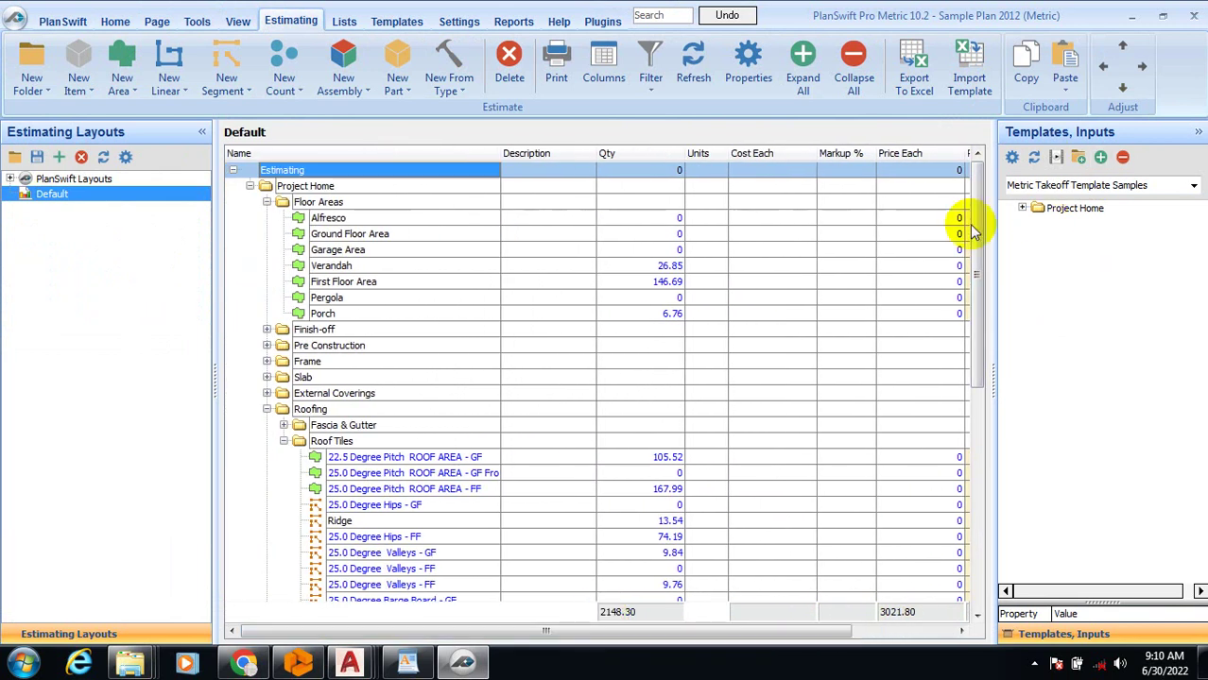
left_click_drag(974, 274, 984, 189)
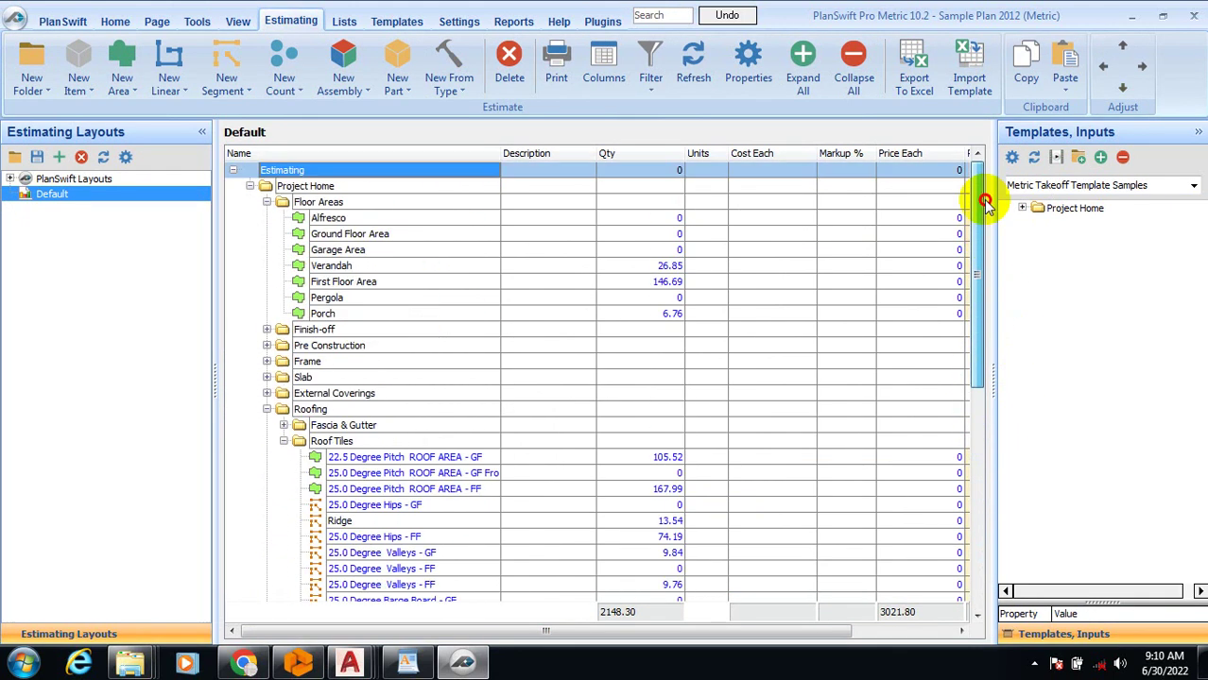
Browse the Lists, Templates, Settings and Reports tabs.
left_click(343, 20)
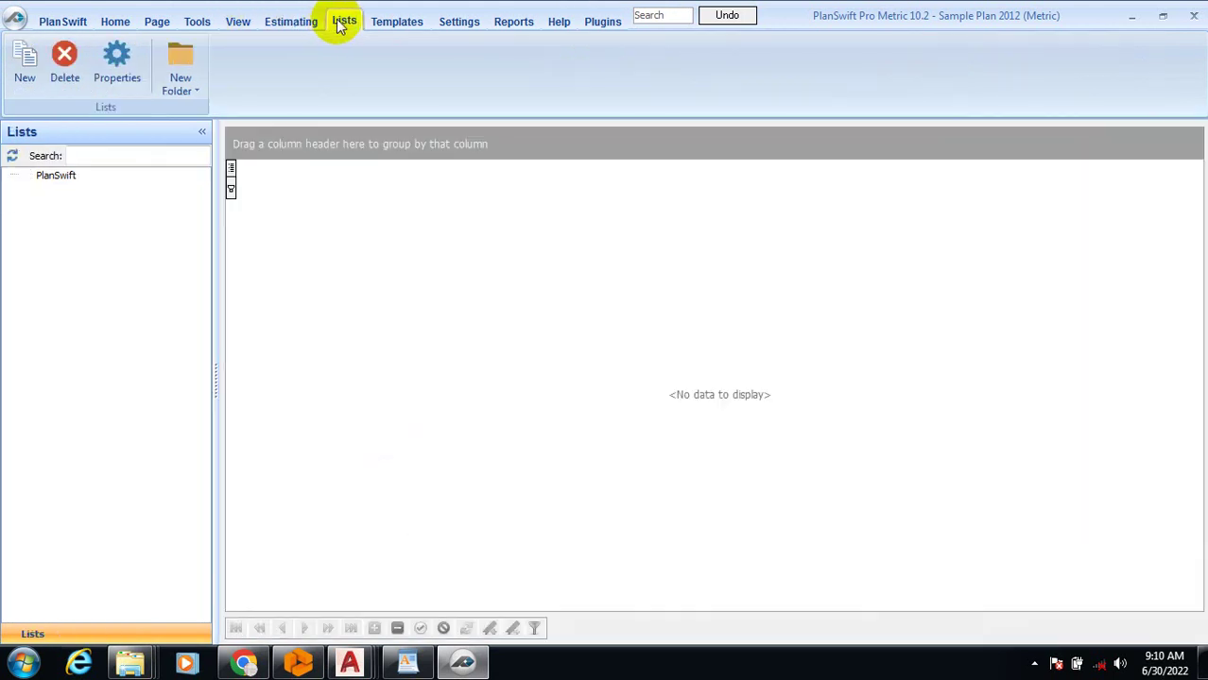
left_click(411, 20)
left_click(467, 22)
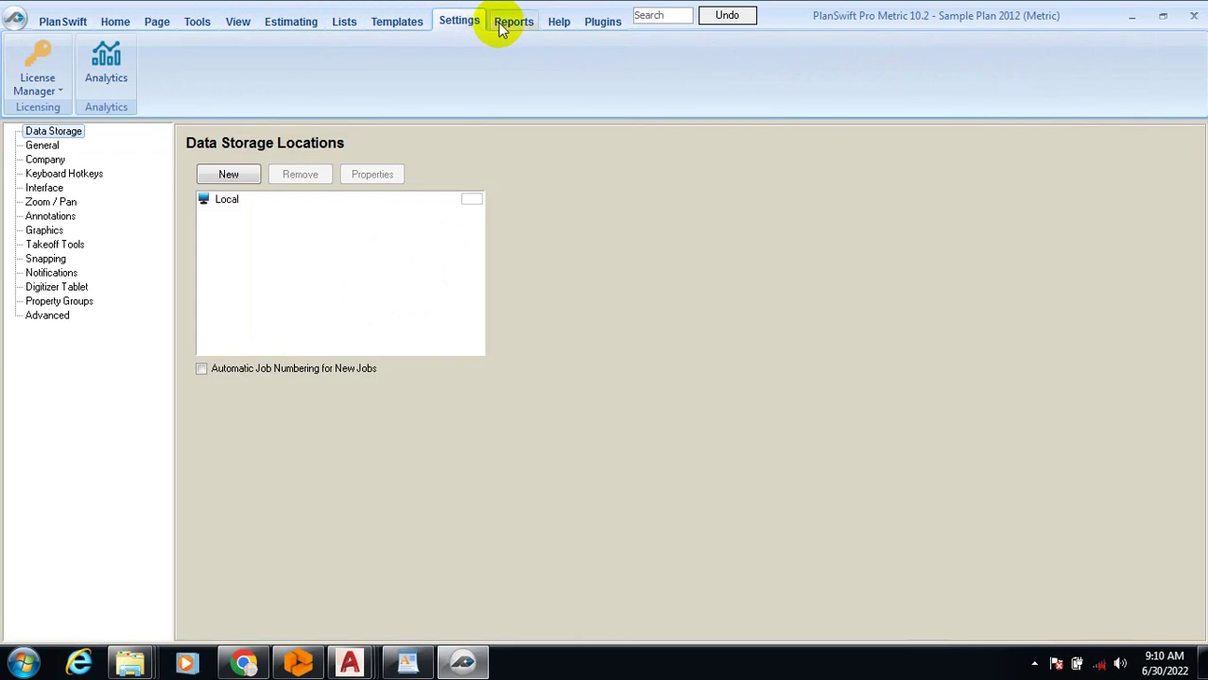
left_click(512, 21)
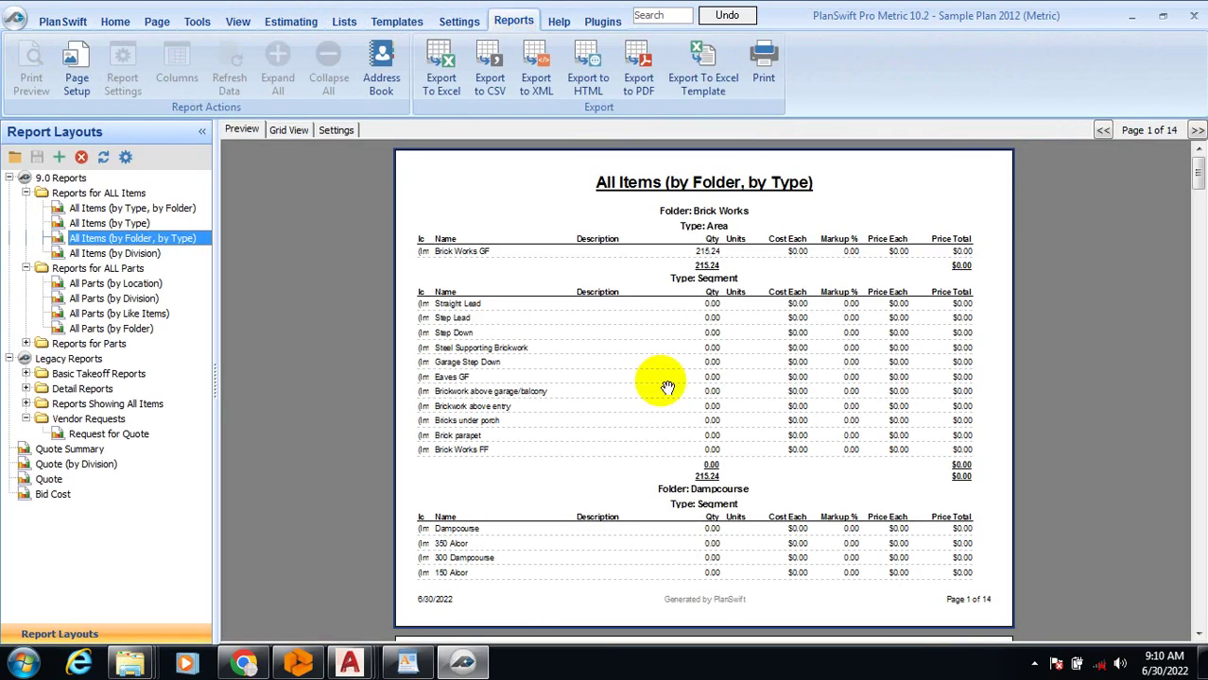
Preview the All Items and All Parts report layouts, ending on All Parts (by Folder).
left_click(125, 208)
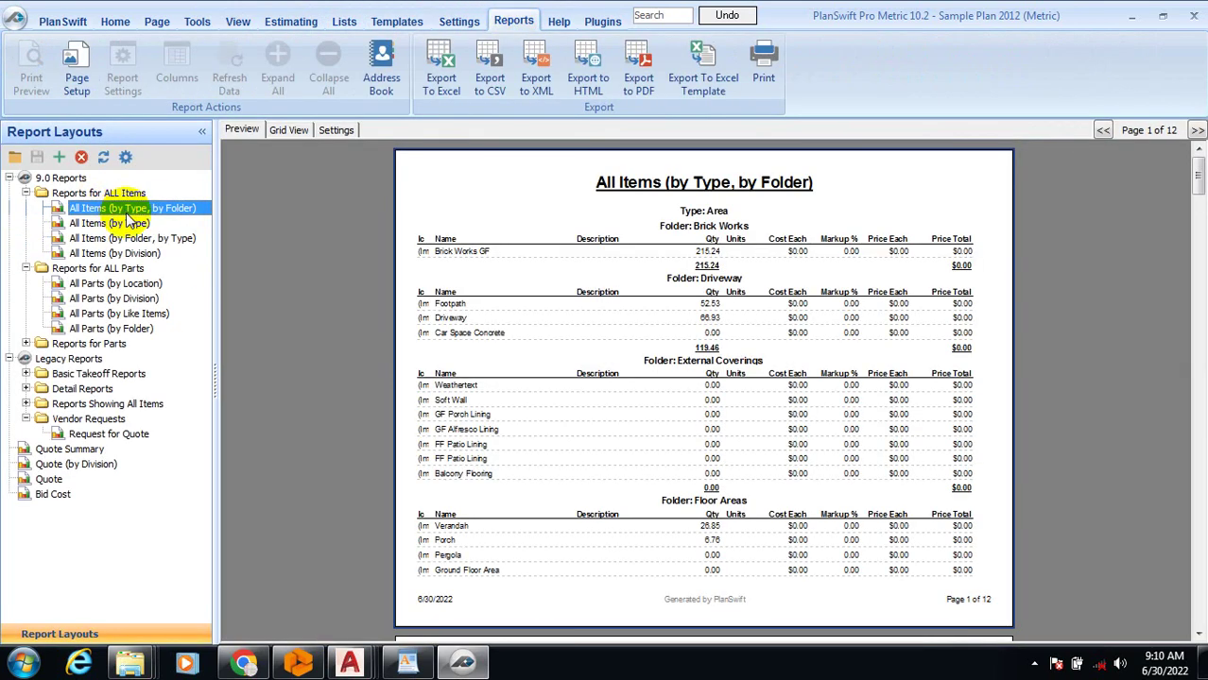
left_click(128, 238)
left_click(128, 253)
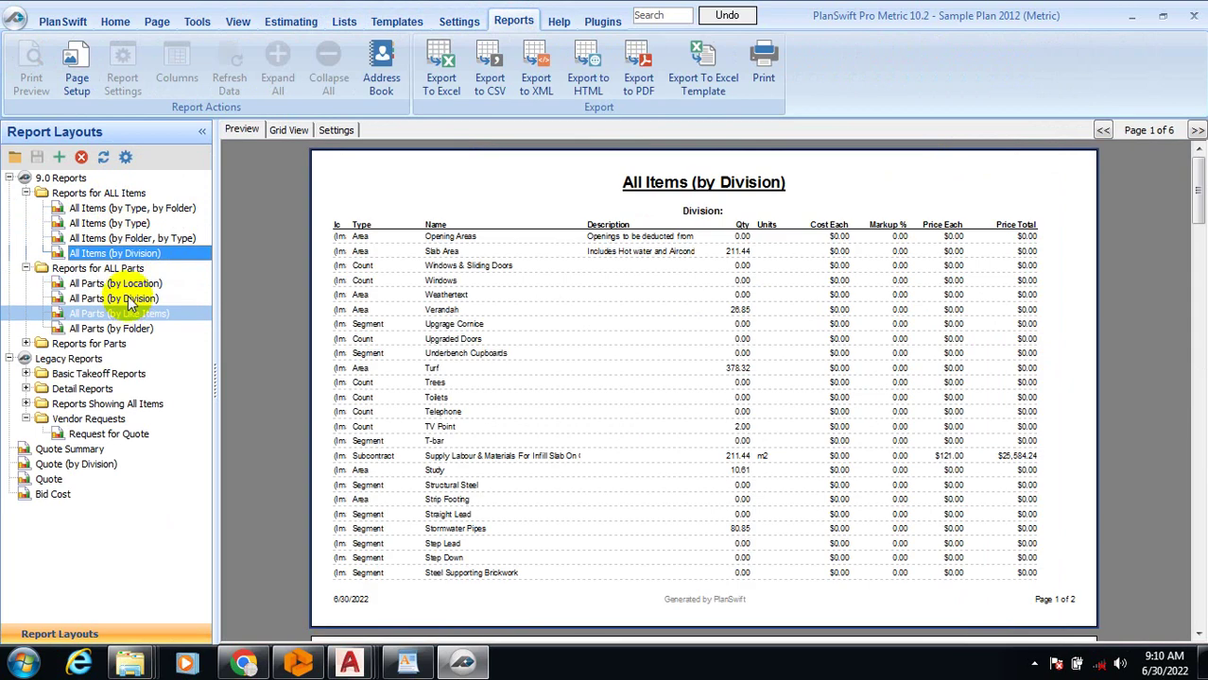
left_click(140, 283)
left_click(140, 299)
left_click(142, 314)
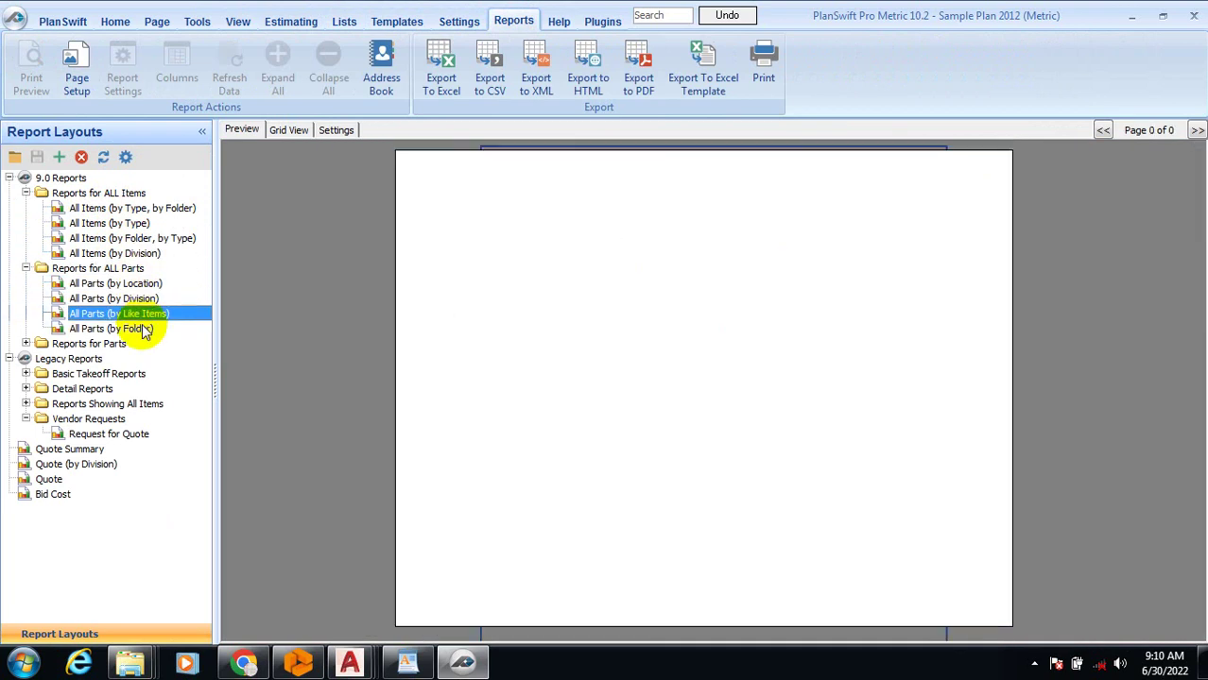
left_click(140, 329)
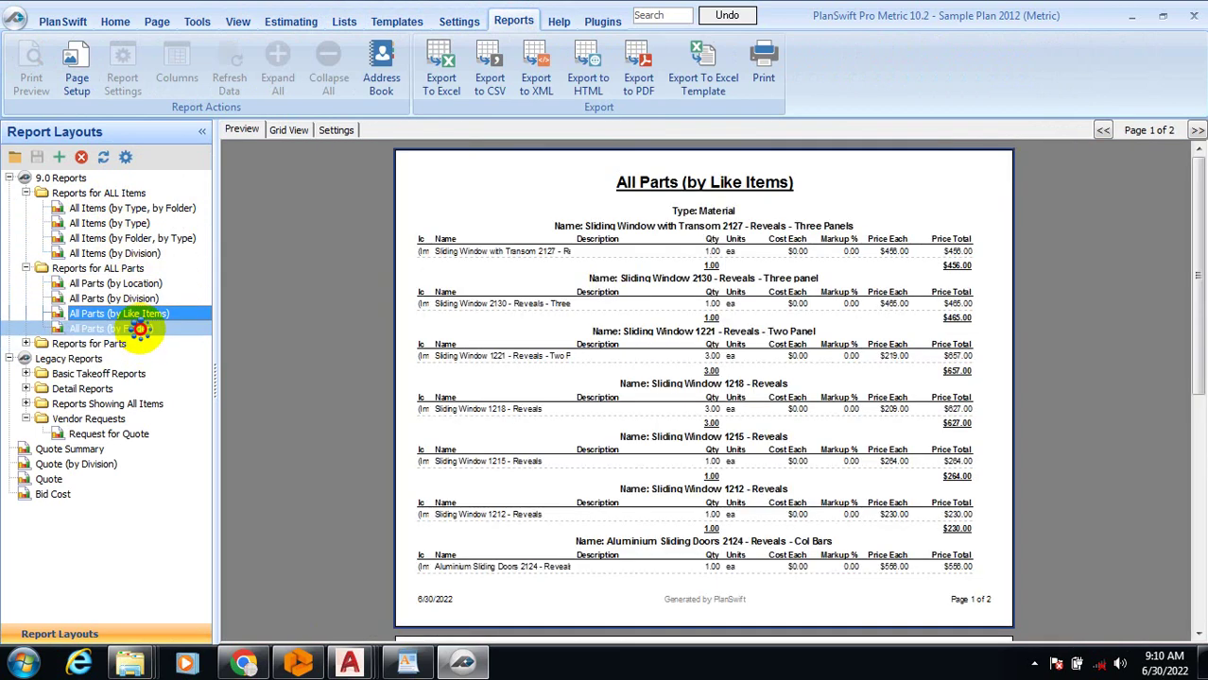
left_click(121, 376)
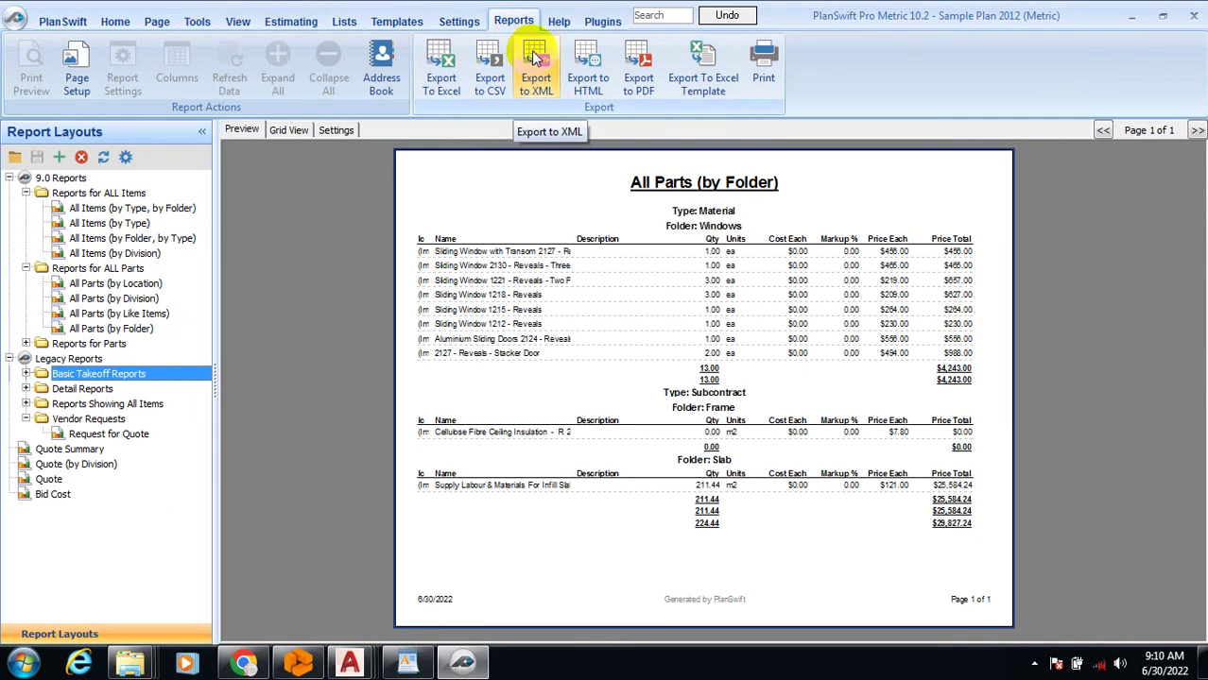
left_click(450, 57)
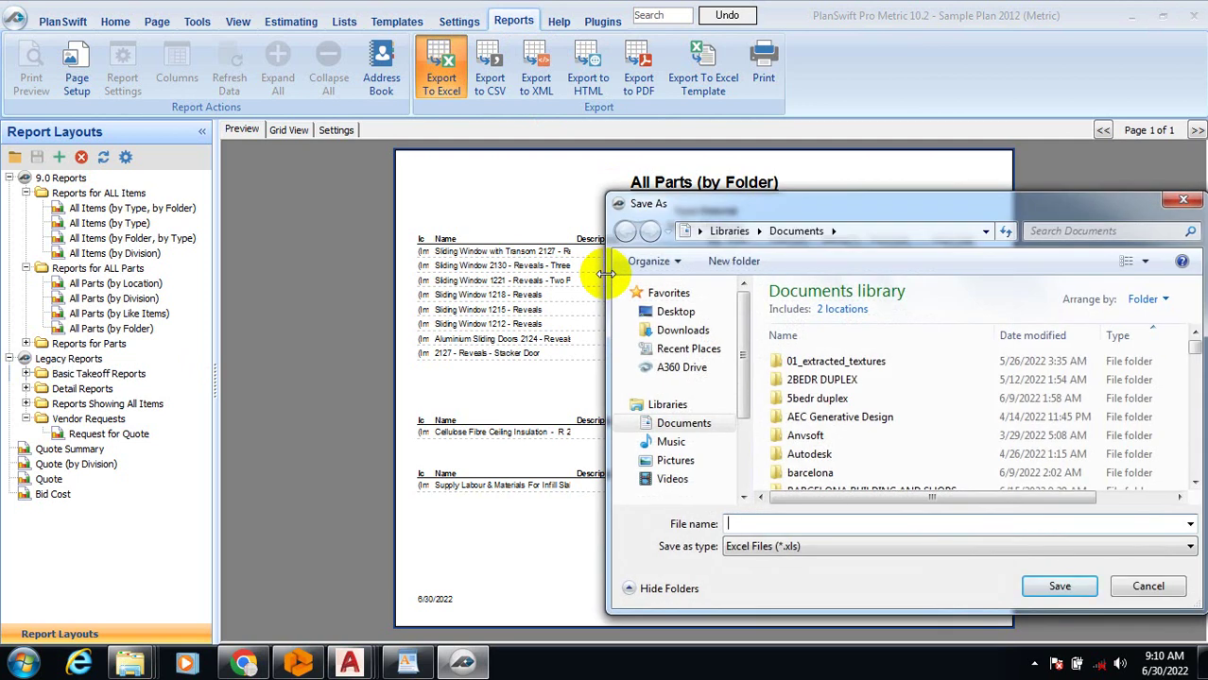
left_click(814, 546)
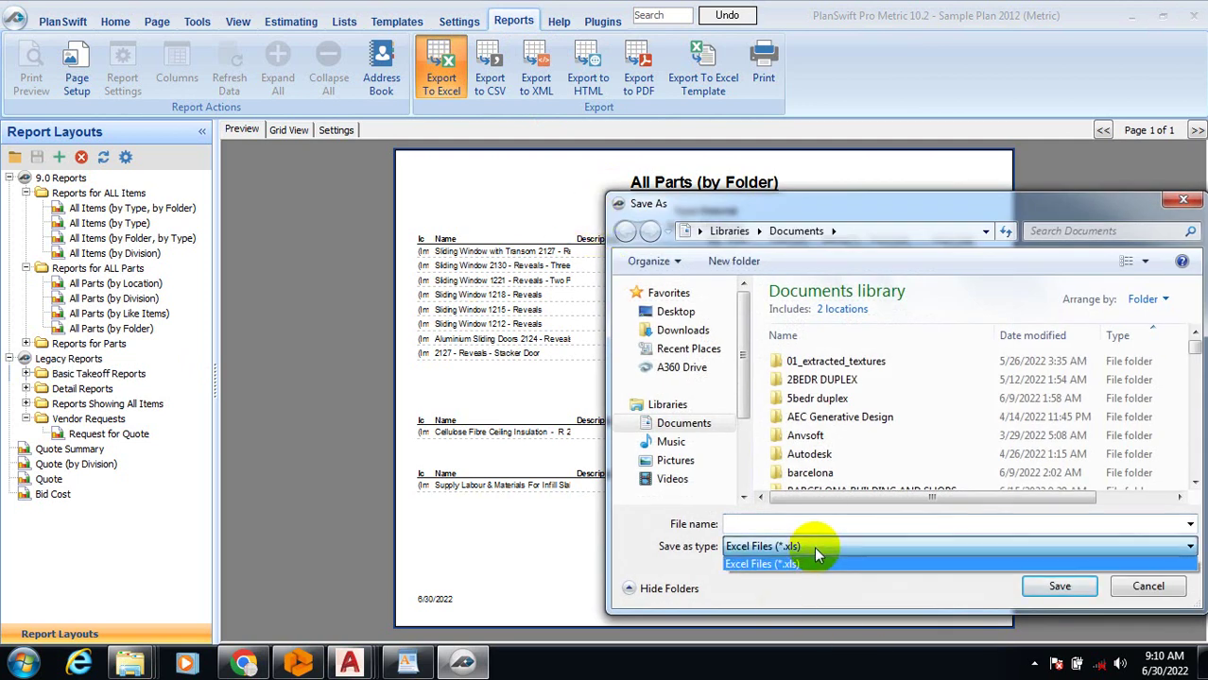
left_click(815, 563)
left_click(1185, 203)
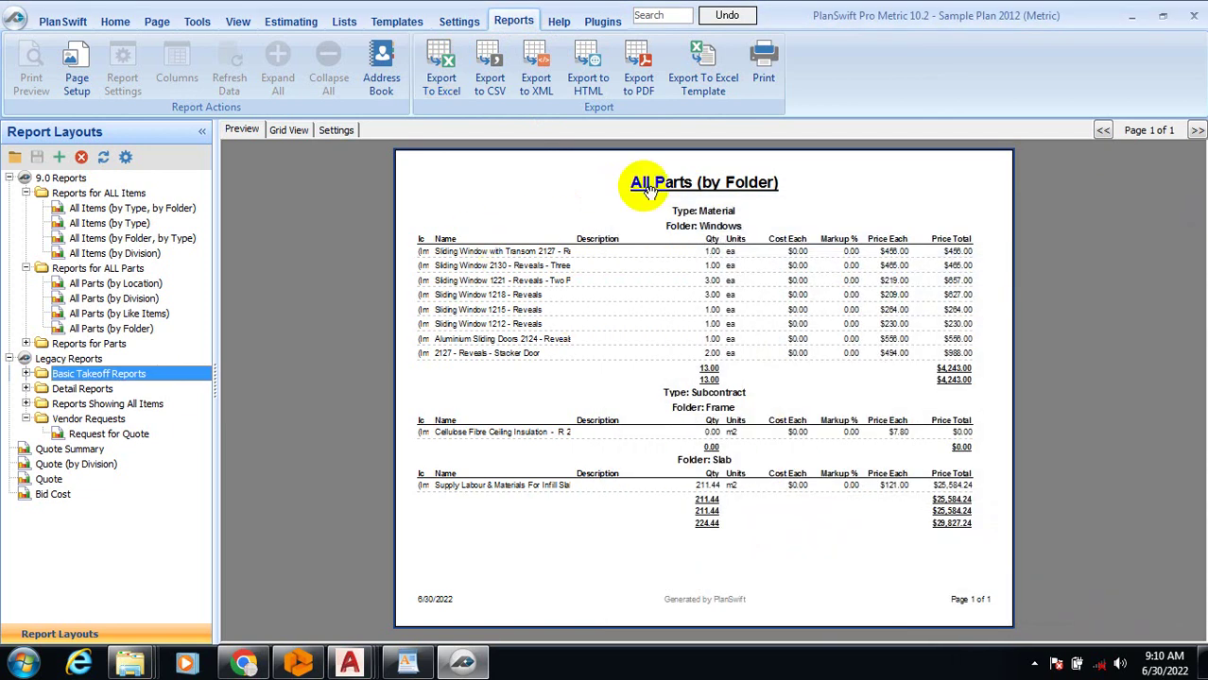
Review the General settings, then glance at the Tools and View ribbon options.
left_click(459, 21)
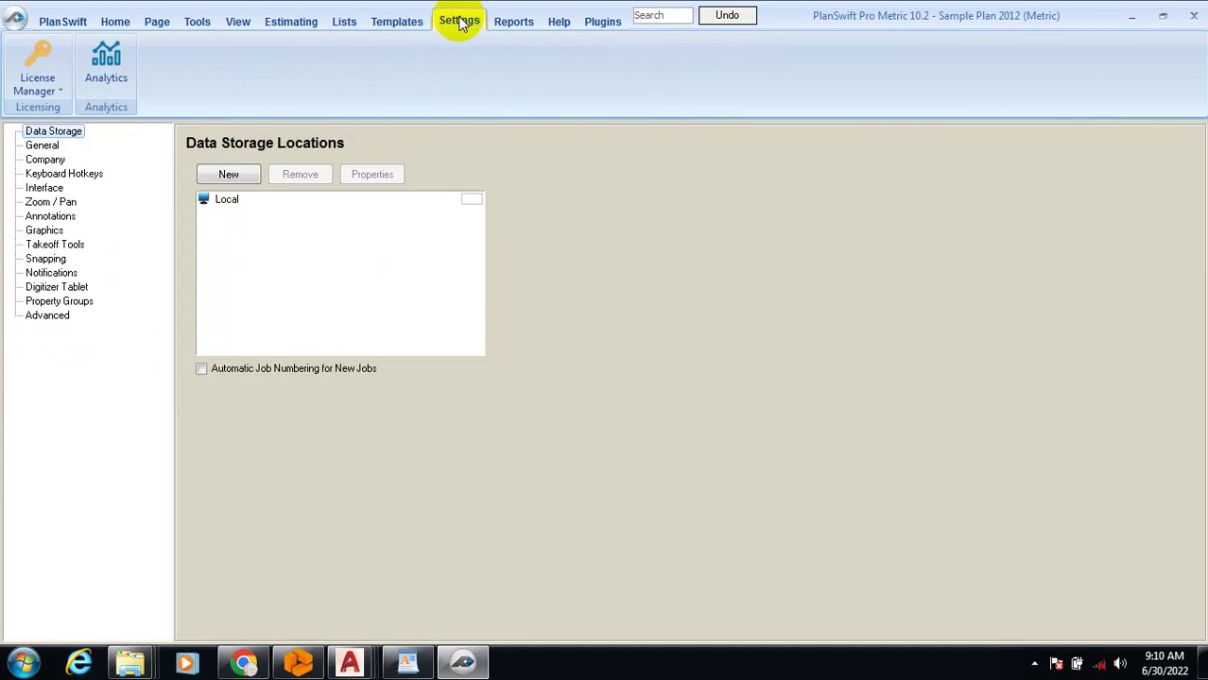
left_click(43, 147)
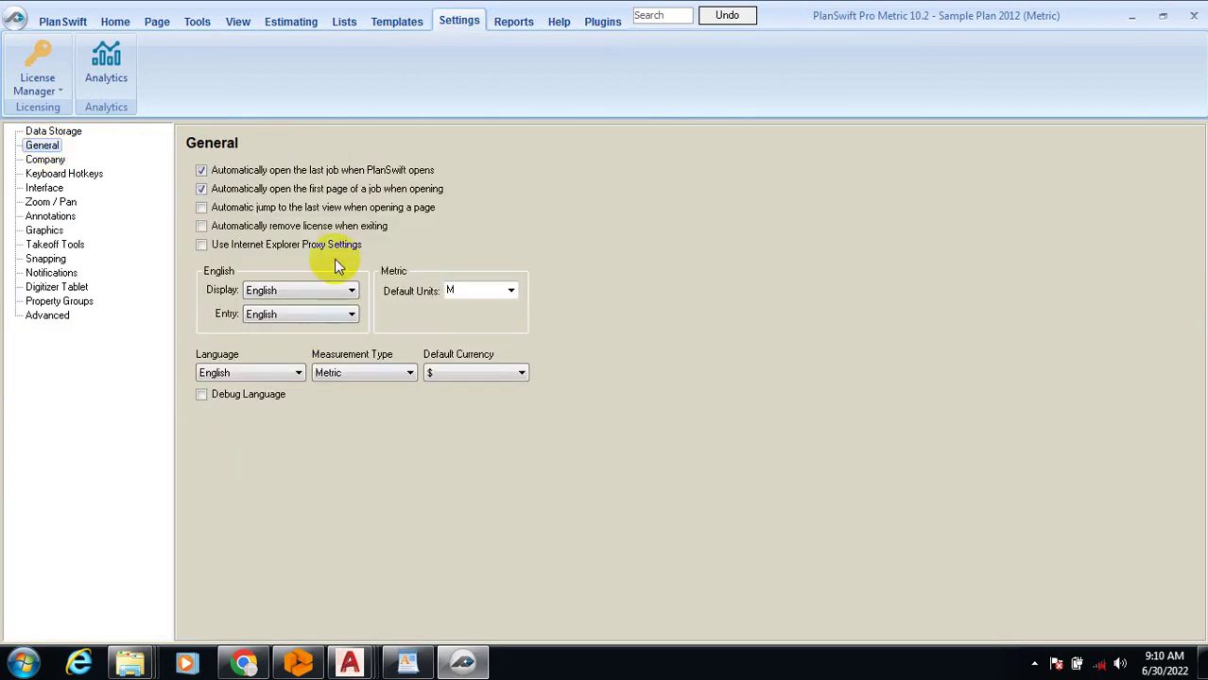
left_click(198, 21)
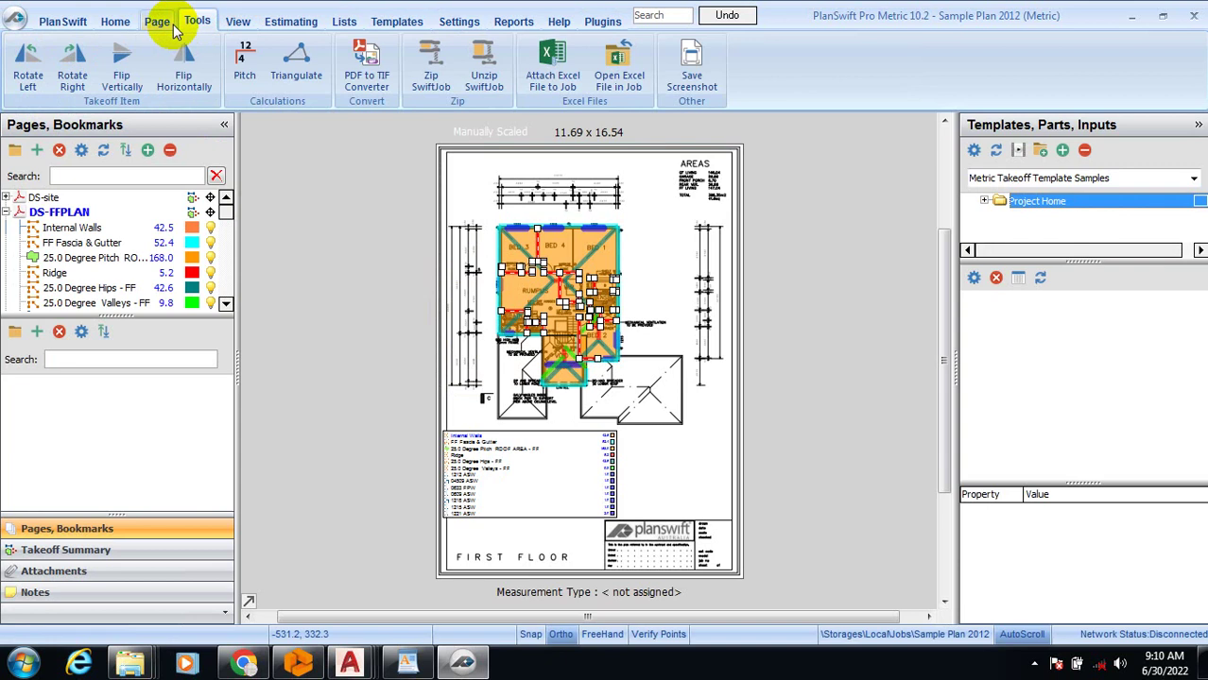
left_click(240, 23)
Check the estimate grid, then return to the DS-FFPLAN first-floor takeoff view.
left_click(289, 21)
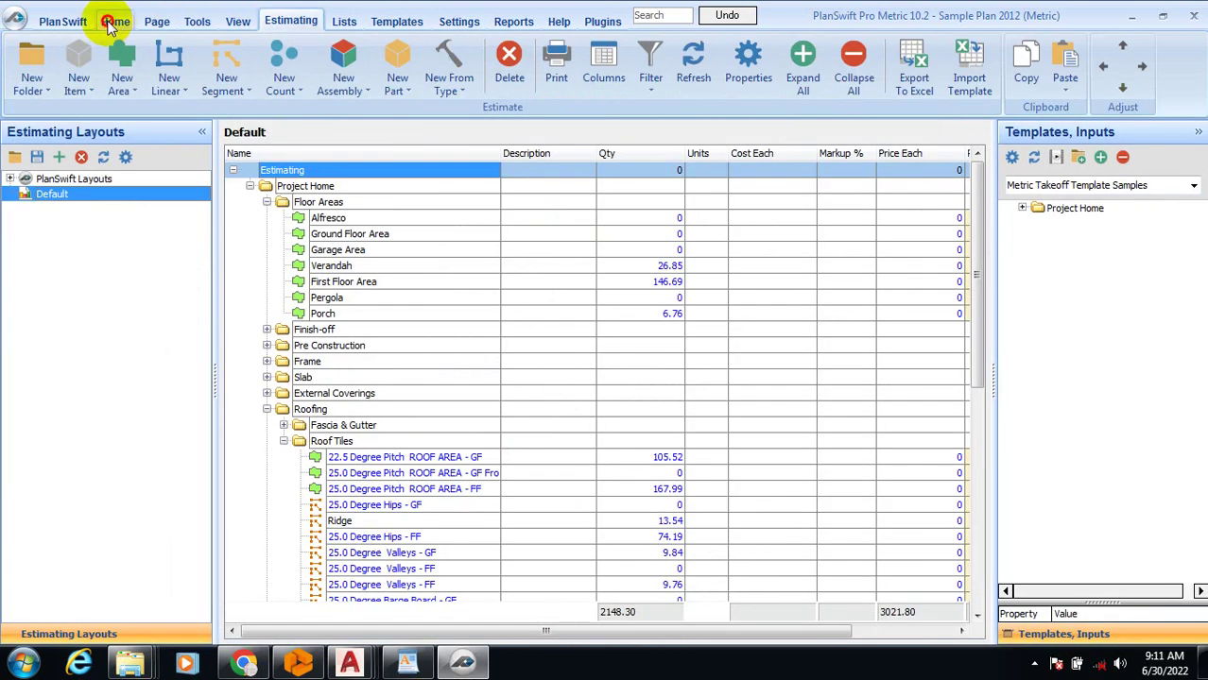
left_click(116, 23)
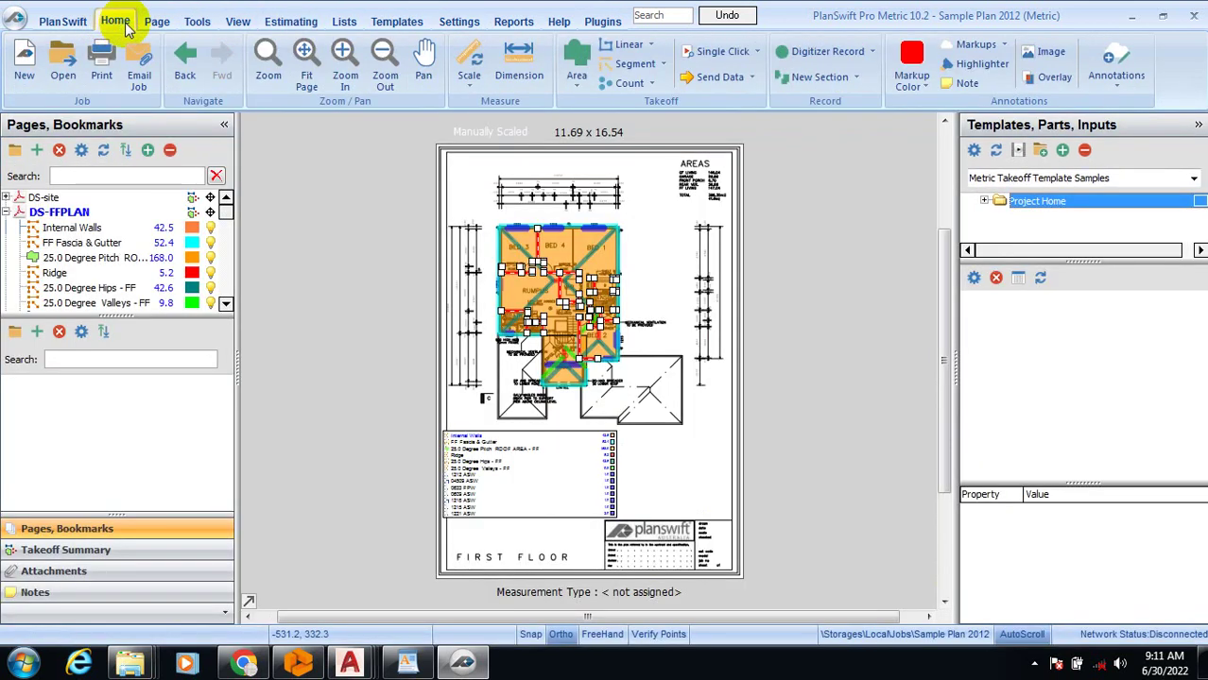
left_click(226, 219)
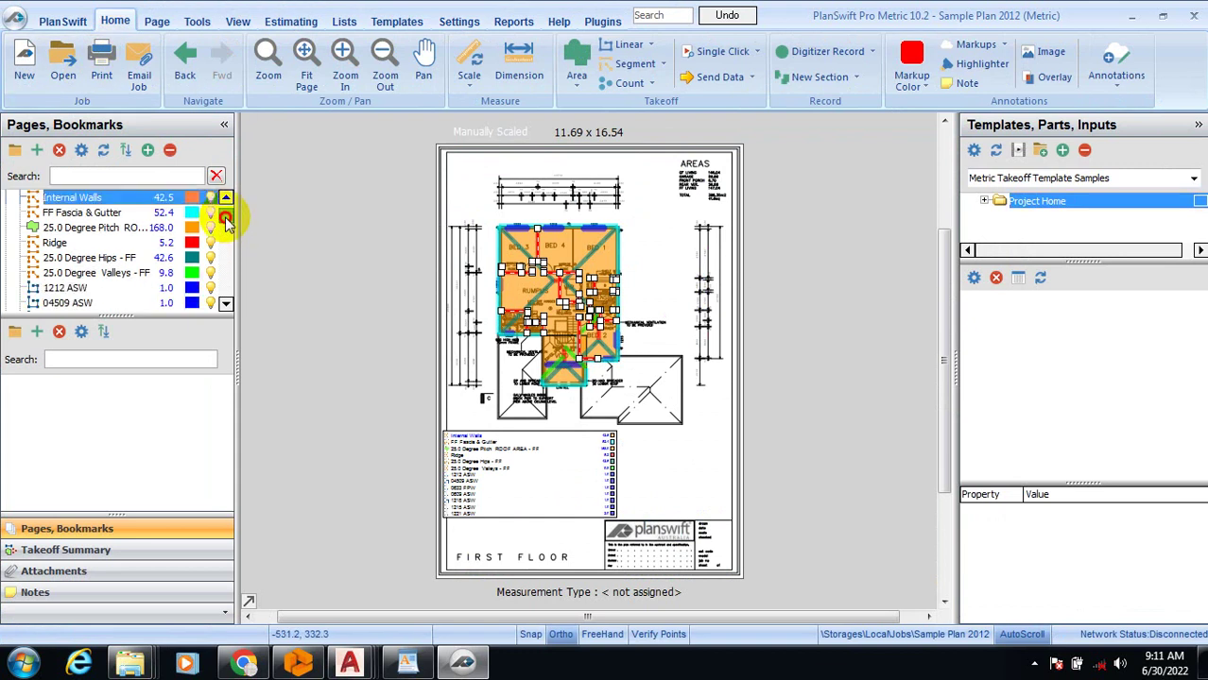
mouse_move(227, 219)
left_mouse_down()
mouse_move(227, 307)
mouse_move(227, 199)
mouse_move(230, 208)
left_mouse_up()
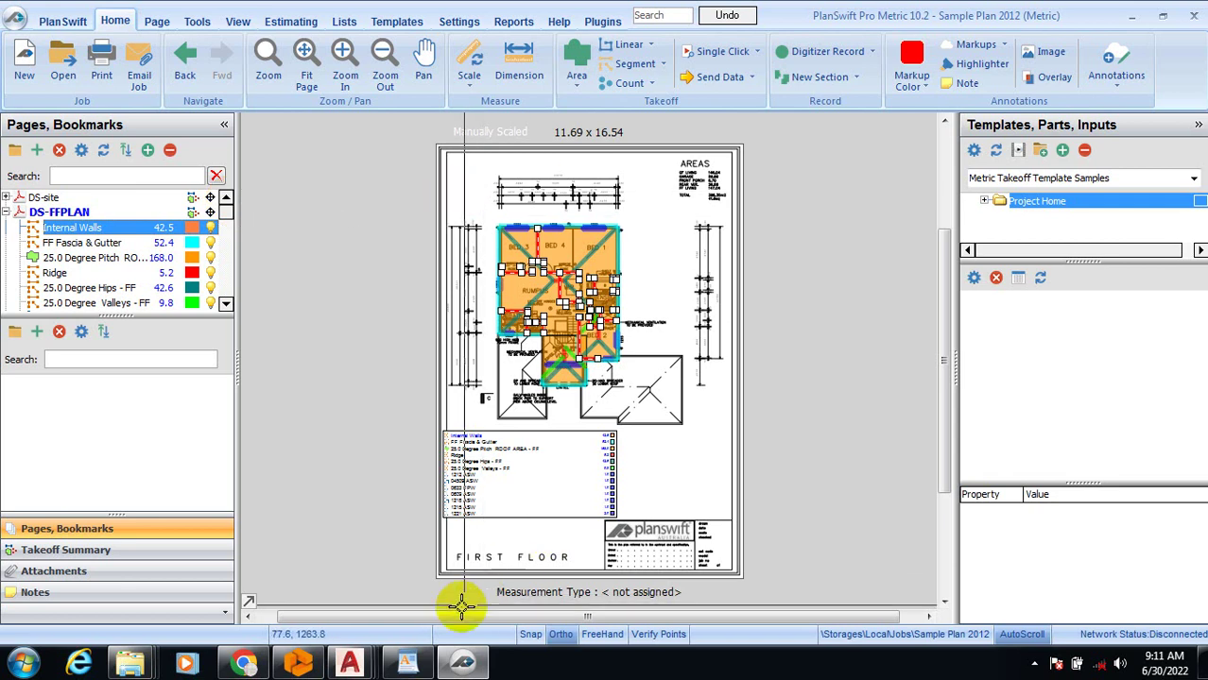
Switch to the WordPad STRUCTURAL DETAILING document and scroll its taught-software list back to the top.
left_click(407, 662)
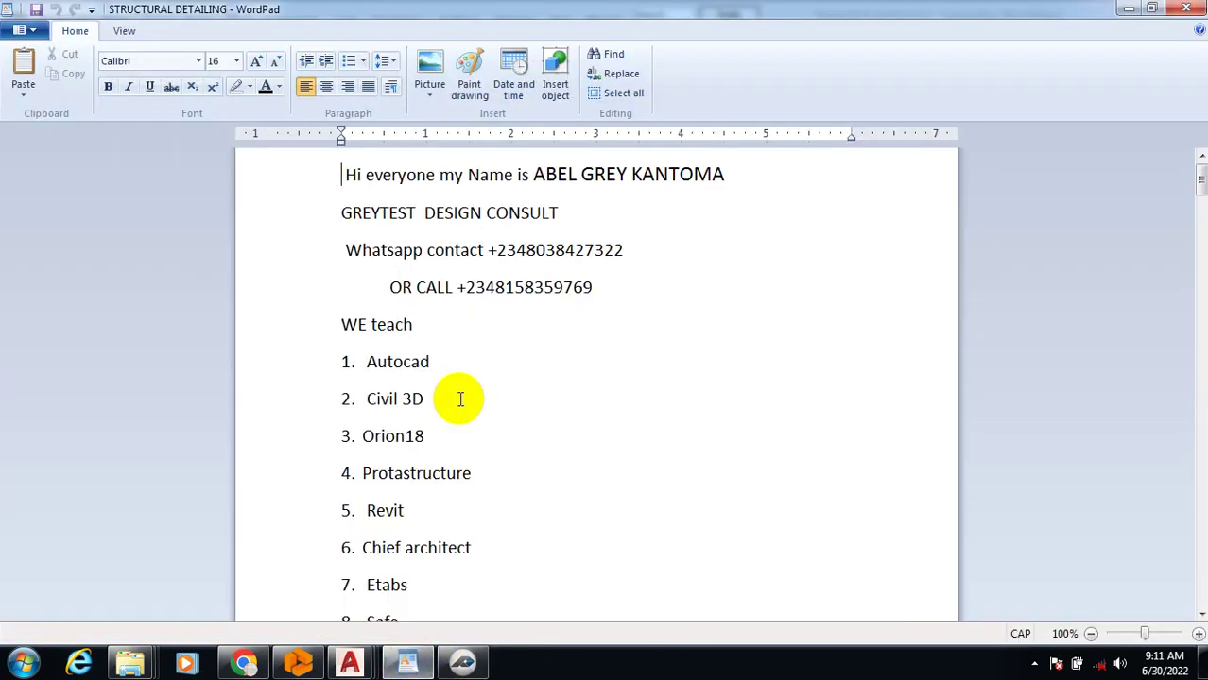
scroll(460, 398, "down", 12)
scroll(480, 297, "up", 4)
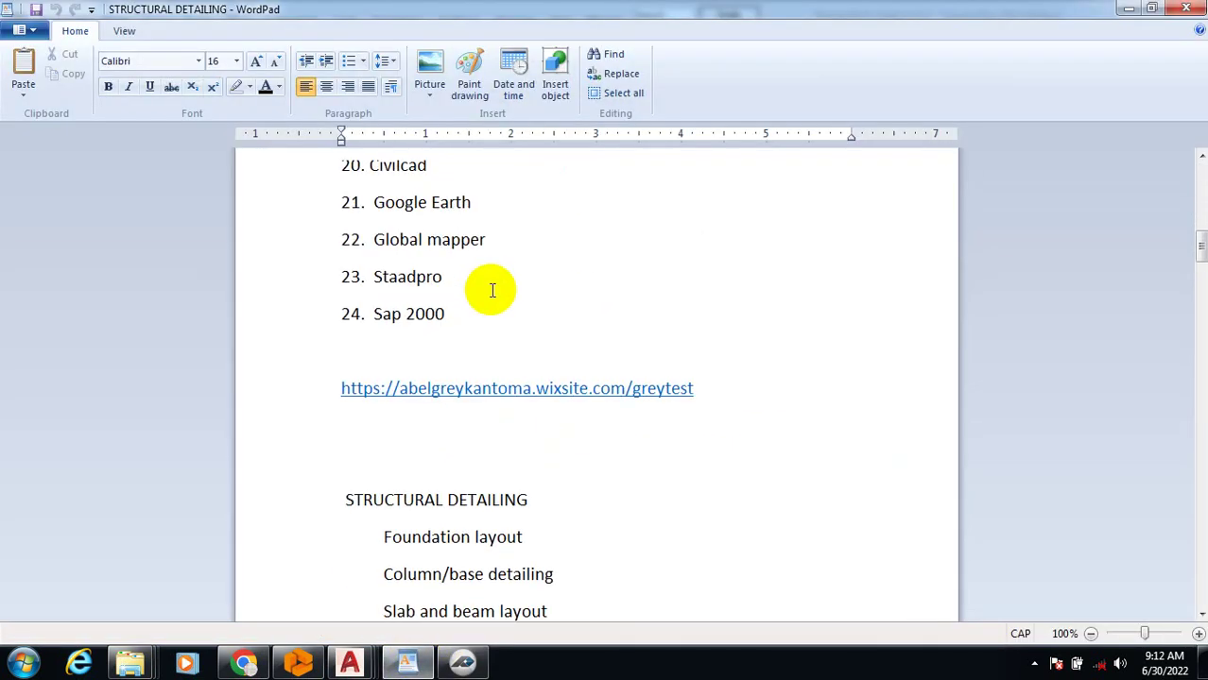
scroll(491, 290, "up", 10)
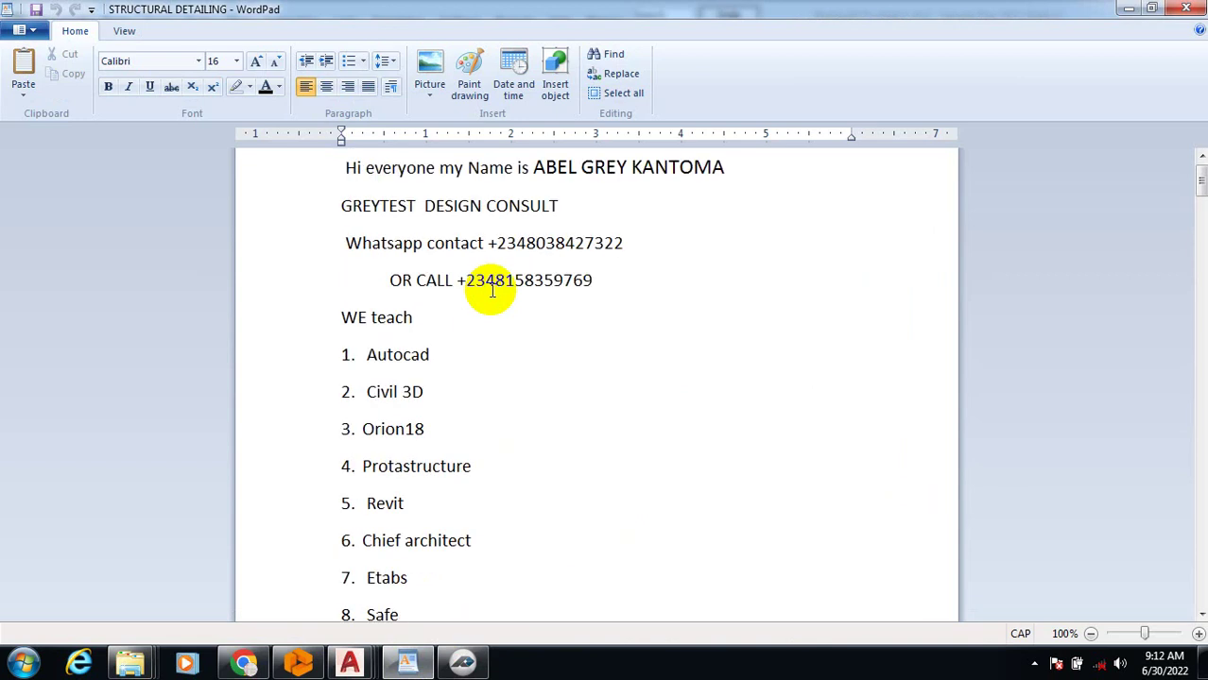